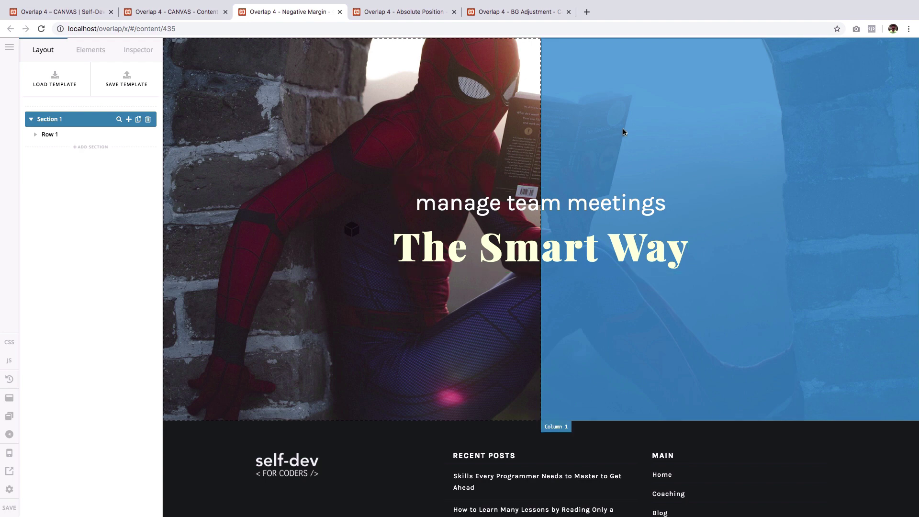
- Review the Absolute Position and BG Adjustment example pages, then switch to the 'Overlap 4 - CANVAS - Content' page
{"action": "left_click", "coordinate": [418, 12]}
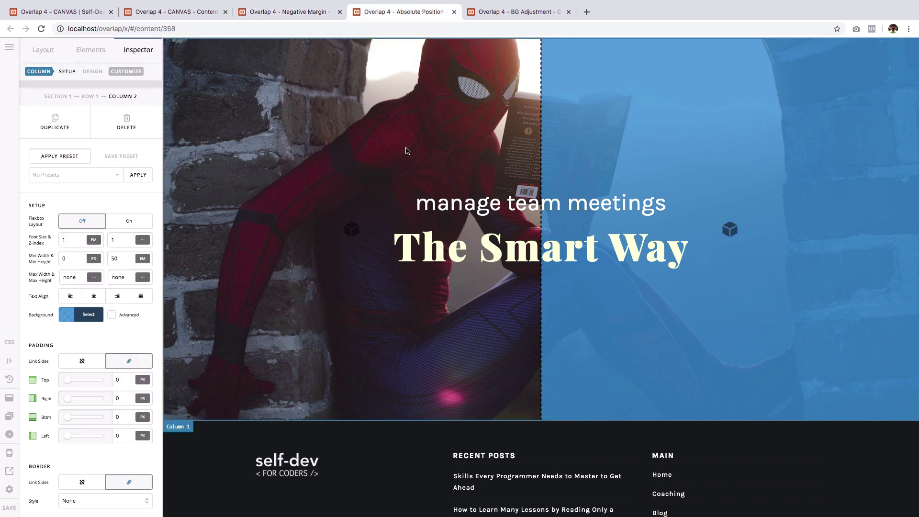
{"action": "left_click", "coordinate": [500, 13]}
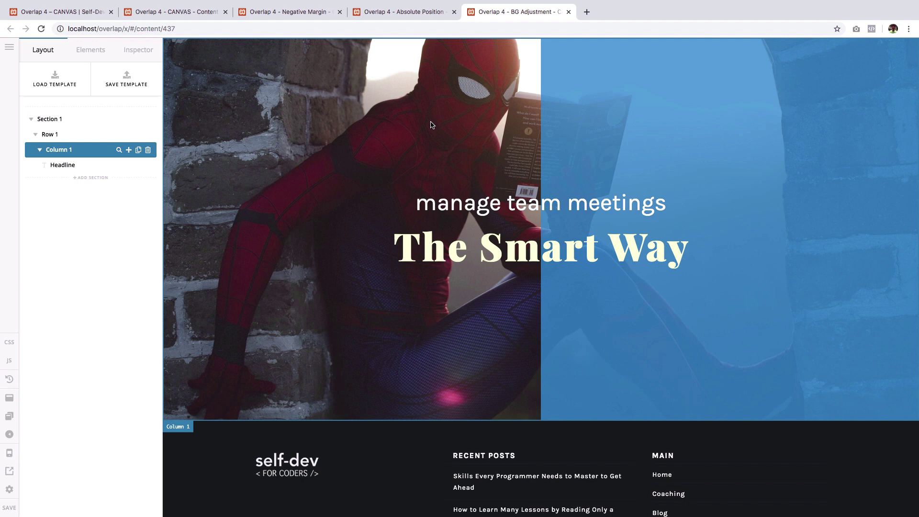
{"action": "left_click", "coordinate": [177, 12]}
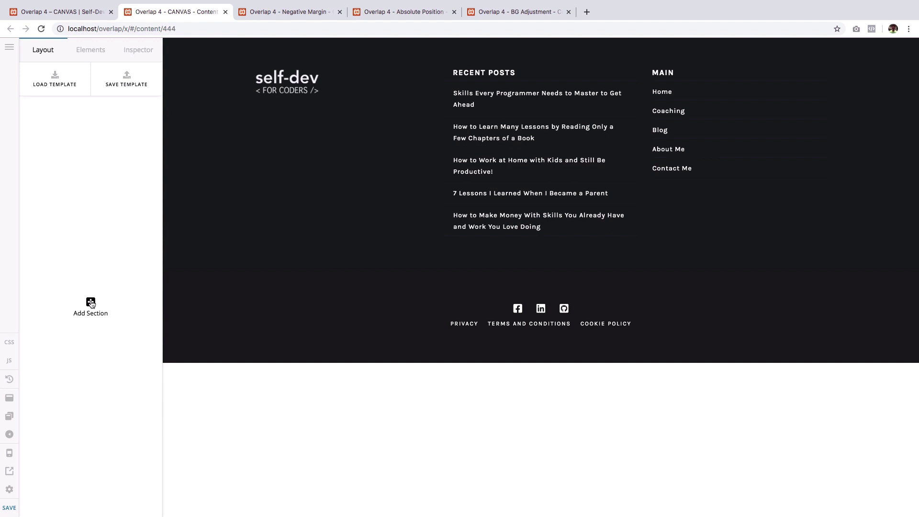
- Add Section 1 with a 1/2 + 1/2 Row 1 and a single-column Row 2 beneath it
{"action": "left_click", "coordinate": [91, 302]}
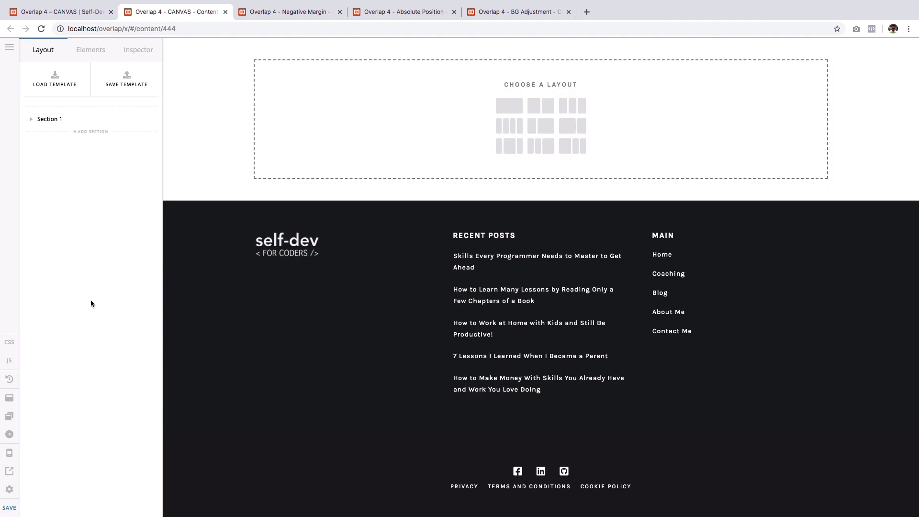
{"action": "left_click", "coordinate": [546, 107]}
{"action": "left_click", "coordinate": [43, 50]}
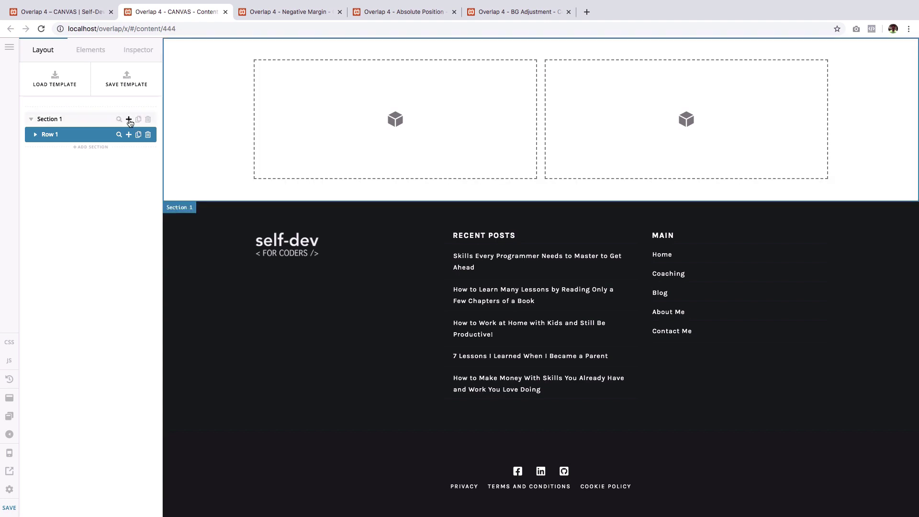
{"action": "left_click", "coordinate": [128, 120]}
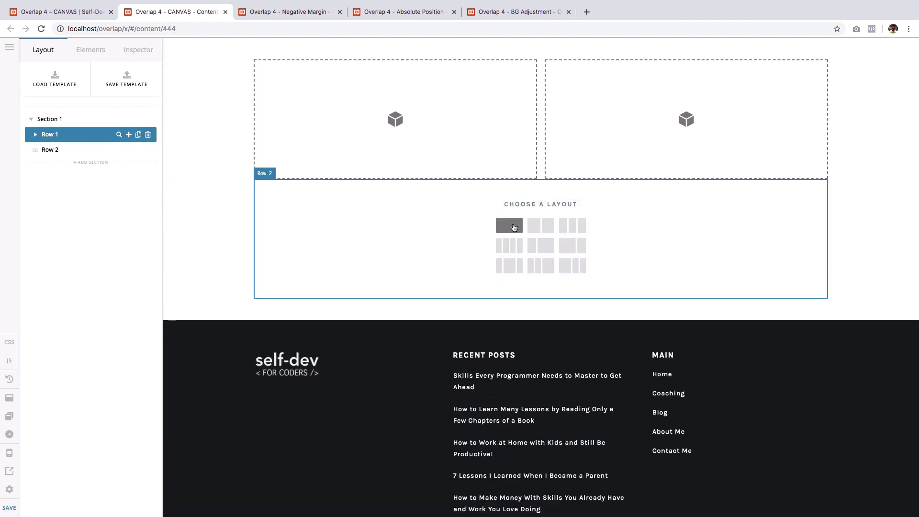
{"action": "left_click", "coordinate": [514, 227]}
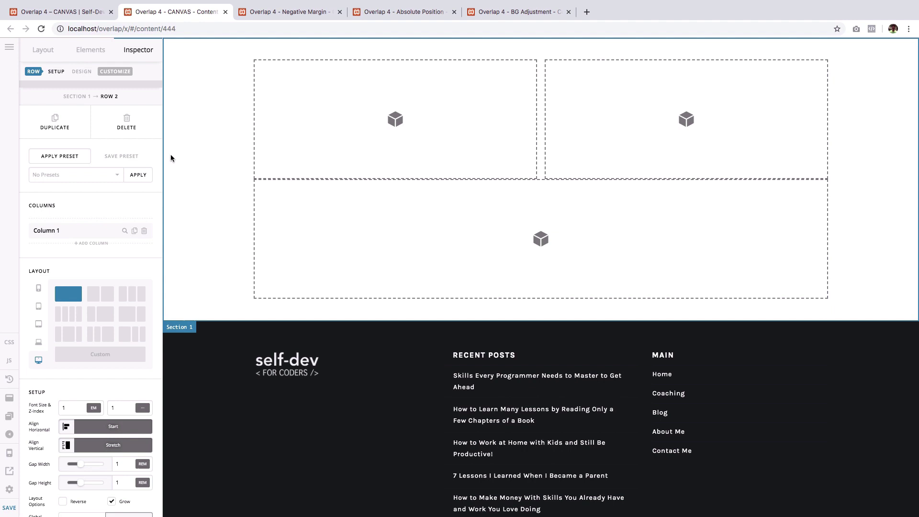
- Set Section 1's advanced lower background layer to the Spider-Man photo
{"action": "left_click", "coordinate": [191, 146]}
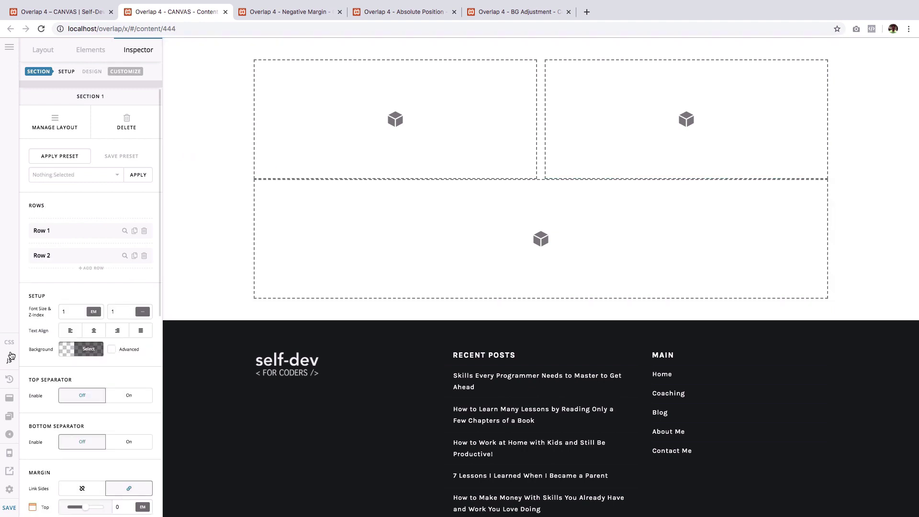
{"action": "left_click", "coordinate": [113, 350]}
{"action": "scroll", "coordinate": [112, 345], "scroll_direction": "down", "scroll_amount": 3}
{"action": "left_click", "coordinate": [118, 322]}
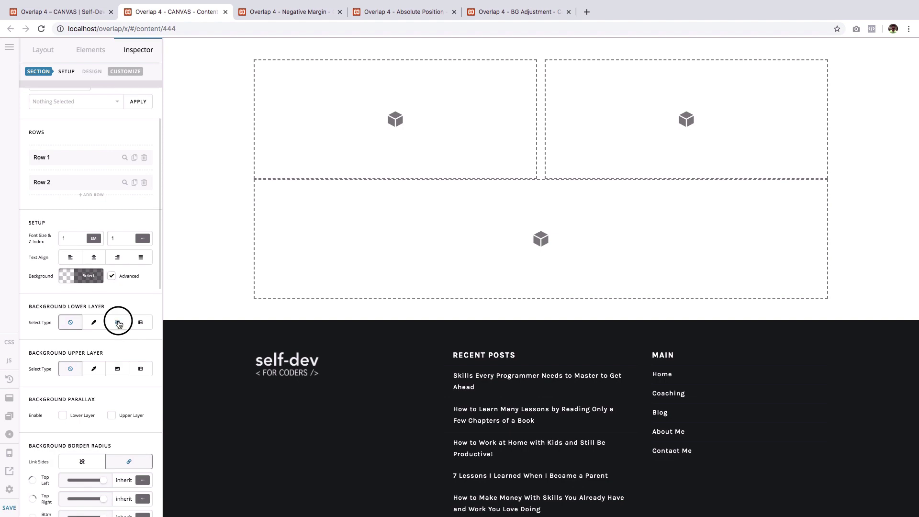
{"action": "left_click", "coordinate": [108, 353]}
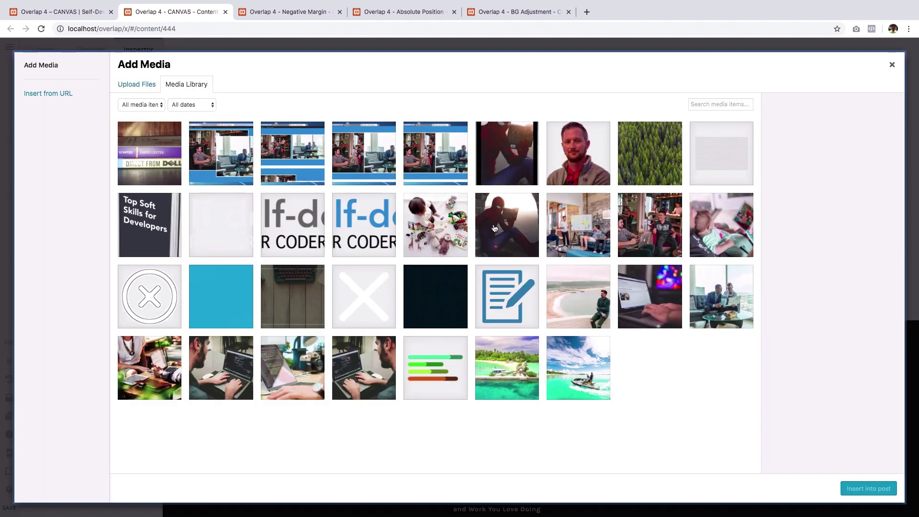
{"action": "left_click", "coordinate": [495, 228]}
{"action": "left_click", "coordinate": [858, 490]}
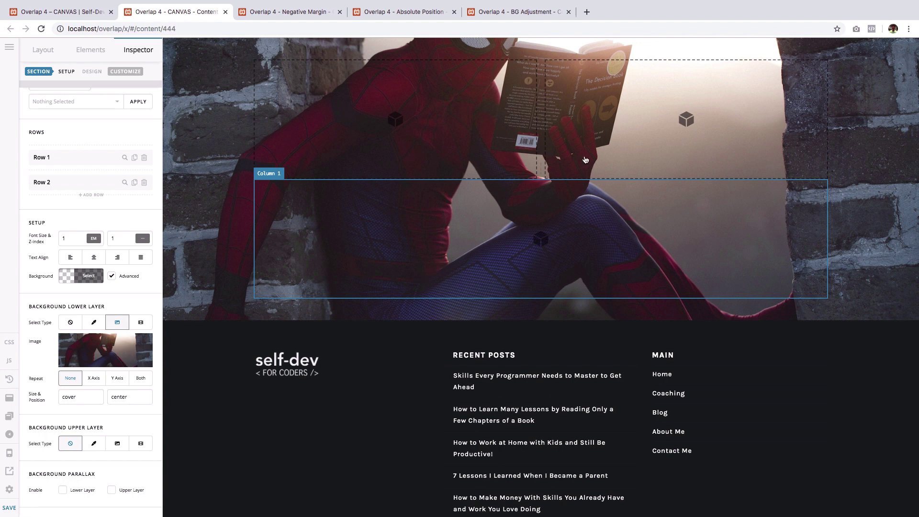
- Give Row 1's right column a semi-transparent blue background, rgba(34, 140, 219, 0.89)
{"action": "left_click", "coordinate": [605, 130]}
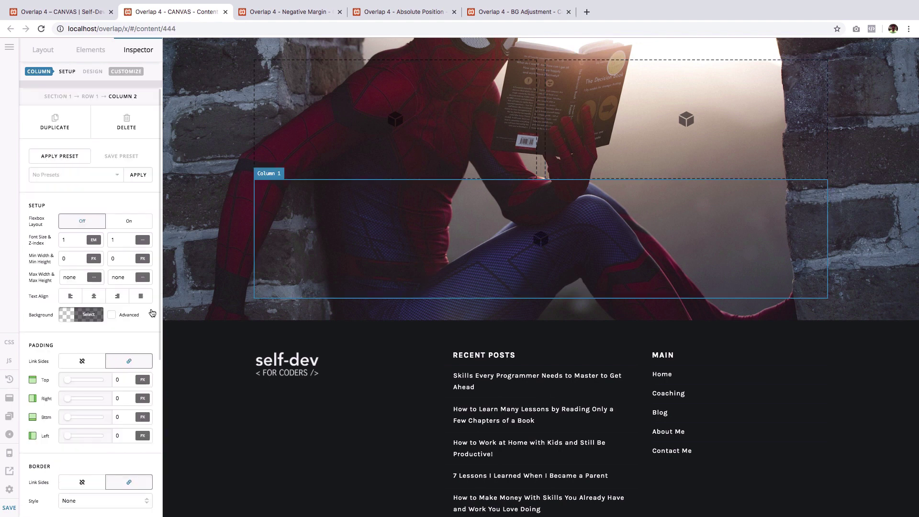
{"action": "left_click", "coordinate": [88, 314]}
{"action": "left_click", "coordinate": [123, 284]}
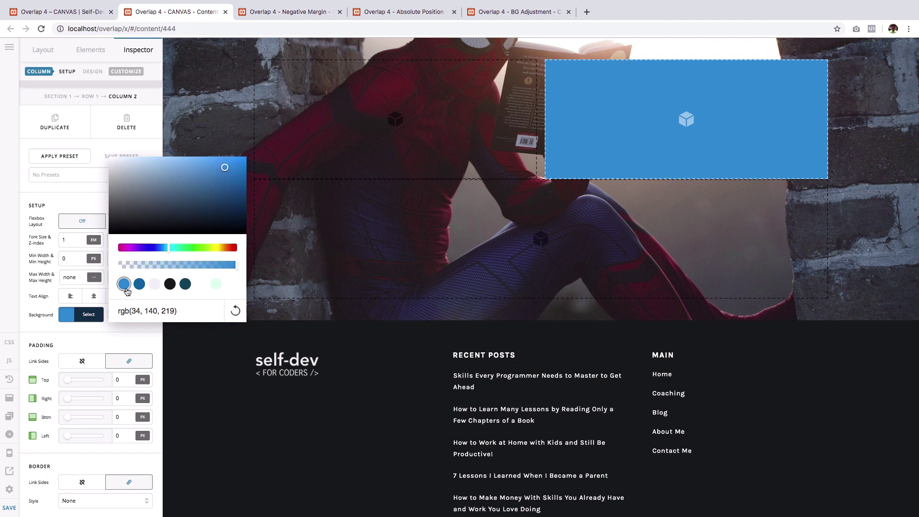
{"action": "left_click", "coordinate": [225, 269]}
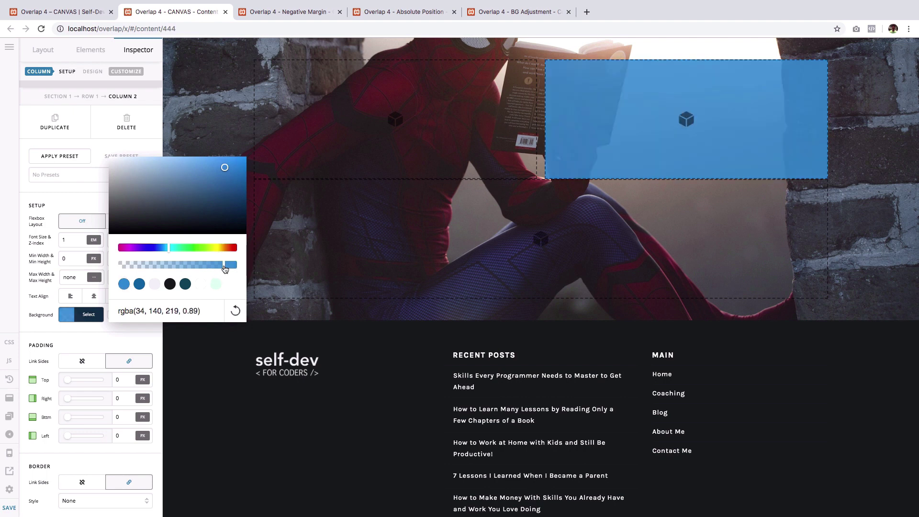
{"action": "left_click", "coordinate": [124, 339]}
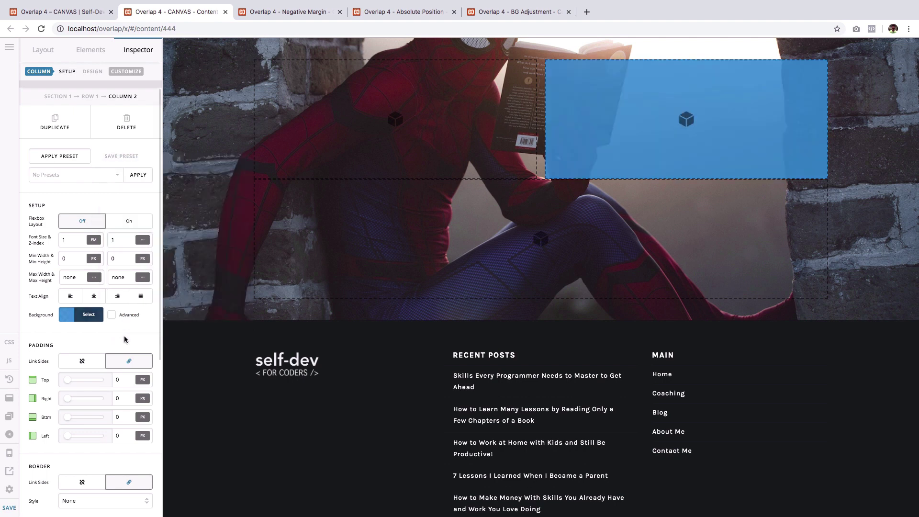
{"action": "left_click", "coordinate": [541, 81]}
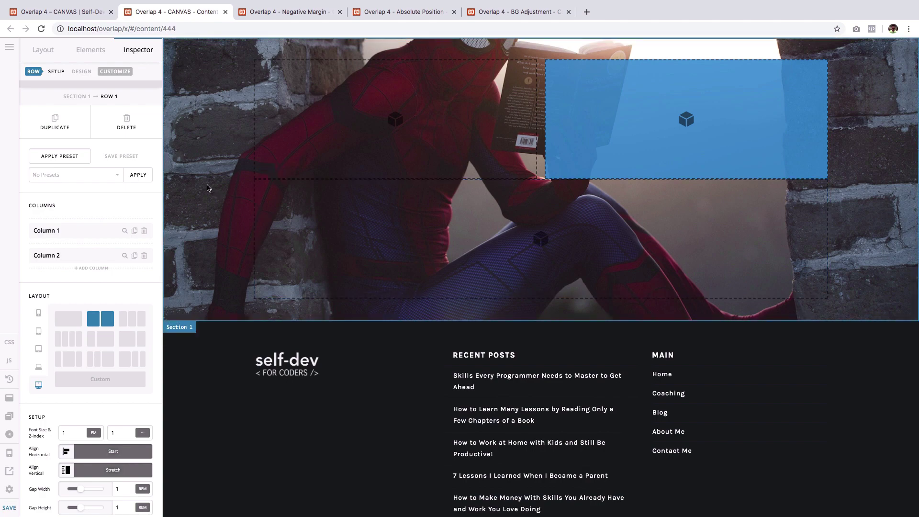
{"action": "mouse_move", "coordinate": [507, 2]}
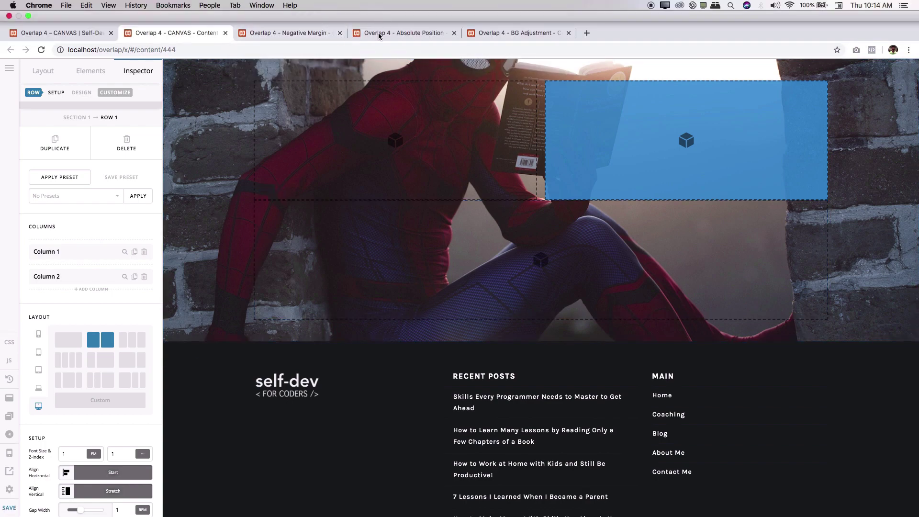
{"action": "left_click_drag", "start_coordinate": [378, 36], "coordinate": [269, 33]}
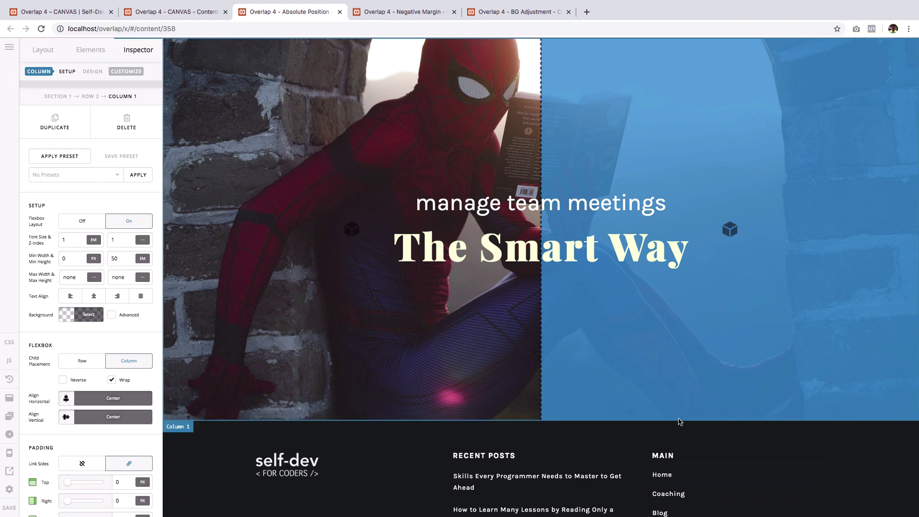
{"action": "left_click", "coordinate": [177, 12]}
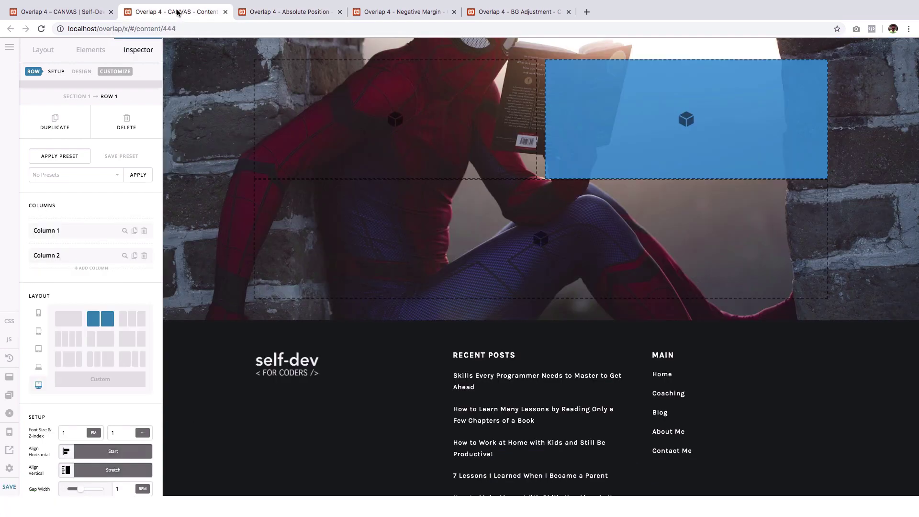
- Apply Remove Spacing to Section 1 and compare it with the Absolute Position example page
{"action": "left_click", "coordinate": [180, 111]}
{"action": "right_click", "coordinate": [180, 111]}
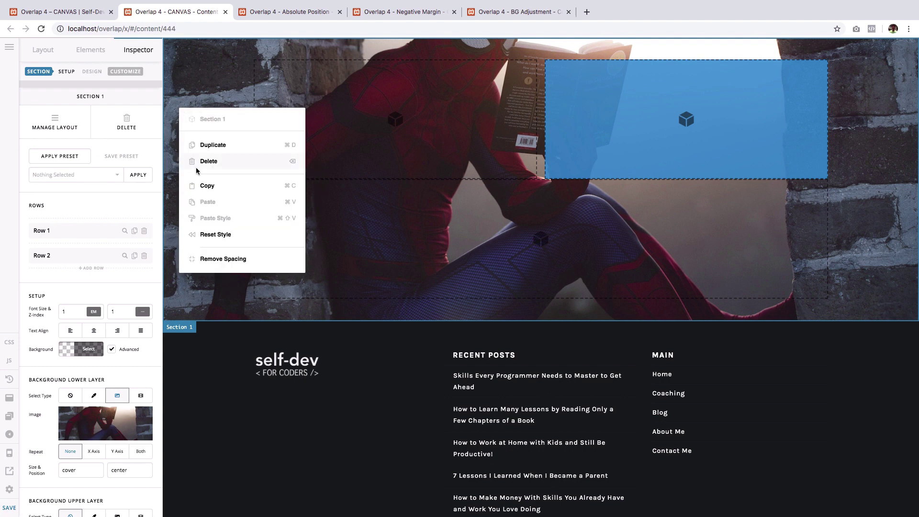
{"action": "left_click", "coordinate": [216, 261]}
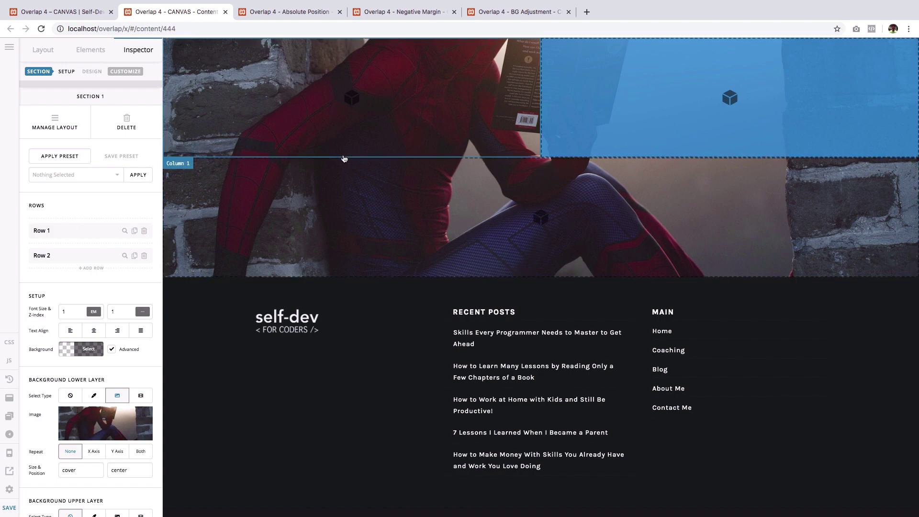
{"action": "left_click", "coordinate": [302, 12]}
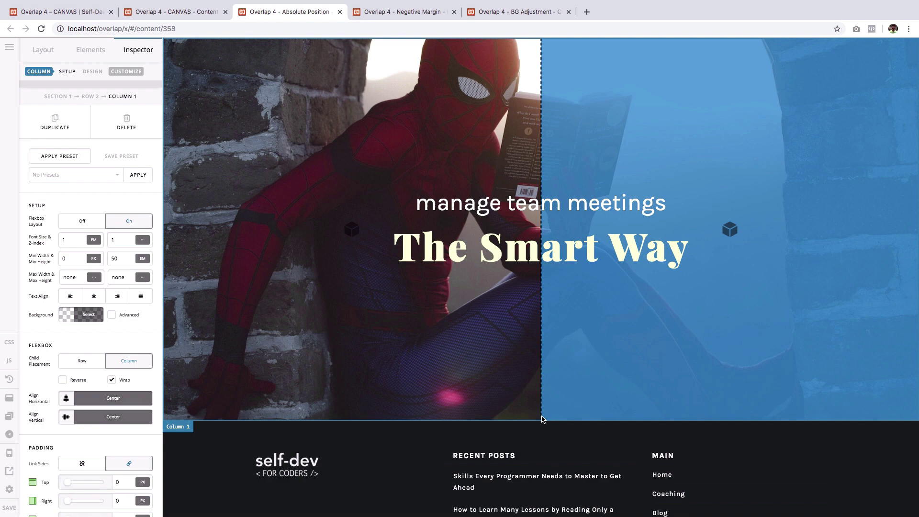
{"action": "left_click", "coordinate": [173, 14]}
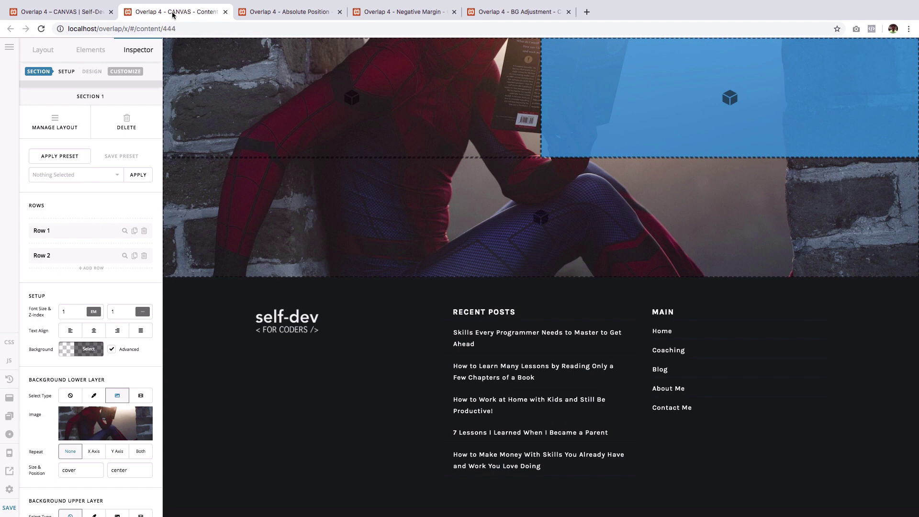
- Set a 50 em minimum height on both Row 1 columns, including the blue overlay
{"action": "left_click", "coordinate": [268, 92]}
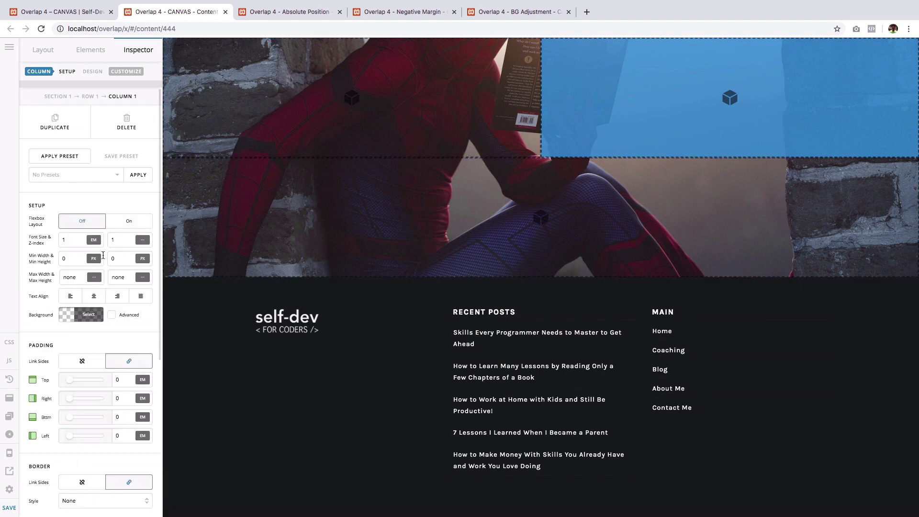
{"action": "left_click", "coordinate": [109, 254]}
{"action": "type", "text": "5"}
{"action": "left_click", "coordinate": [142, 258]}
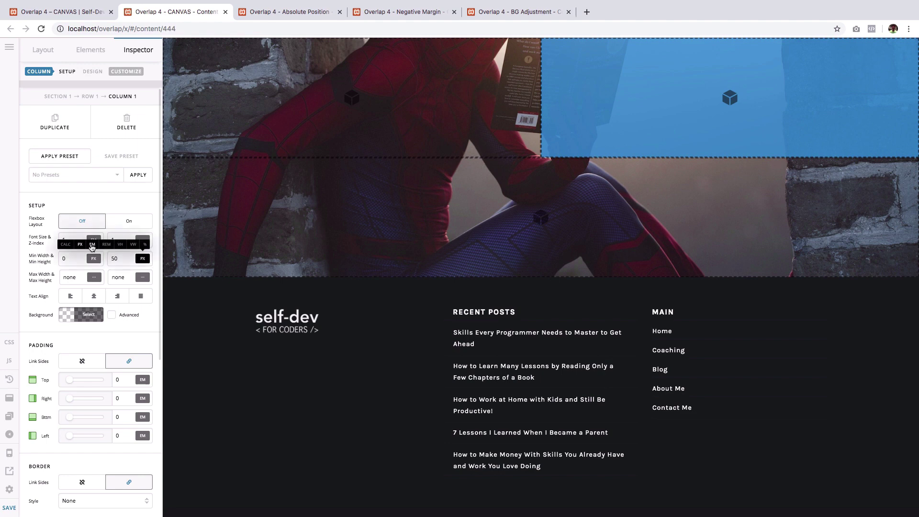
{"action": "left_click", "coordinate": [93, 246]}
{"action": "left_click", "coordinate": [604, 142]}
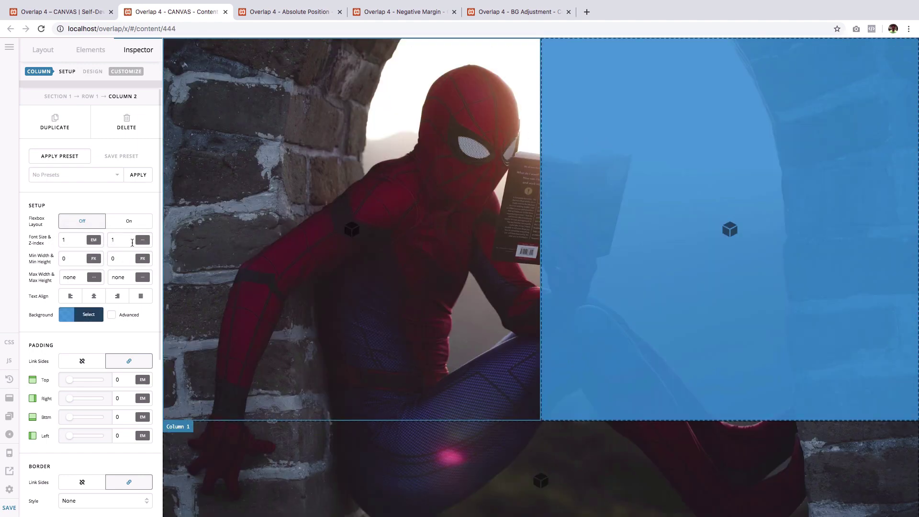
{"action": "left_click", "coordinate": [112, 258]}
{"action": "type", "text": "5"}
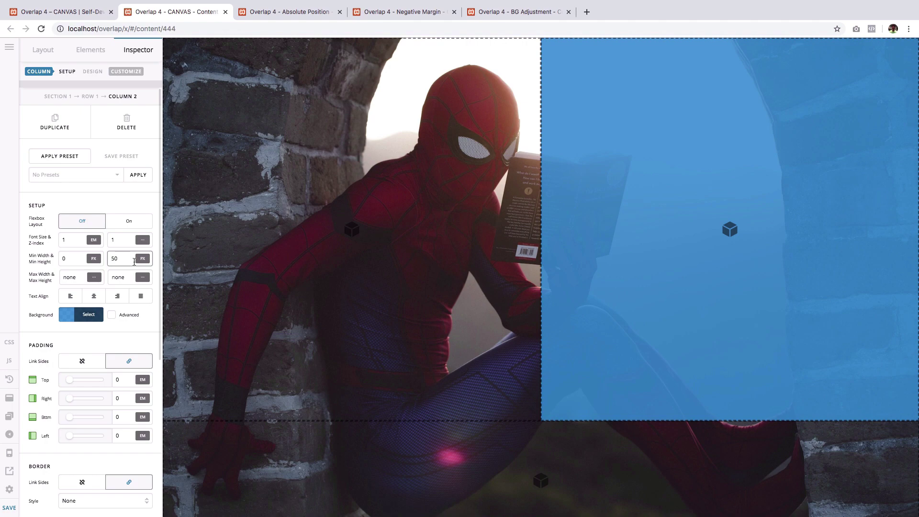
{"action": "left_click", "coordinate": [142, 259]}
{"action": "left_click", "coordinate": [93, 246]}
- Set Row 2's single Spider-Man column to a 50 em minimum height
{"action": "scroll", "coordinate": [336, 350], "scroll_direction": "down", "scroll_amount": 3}
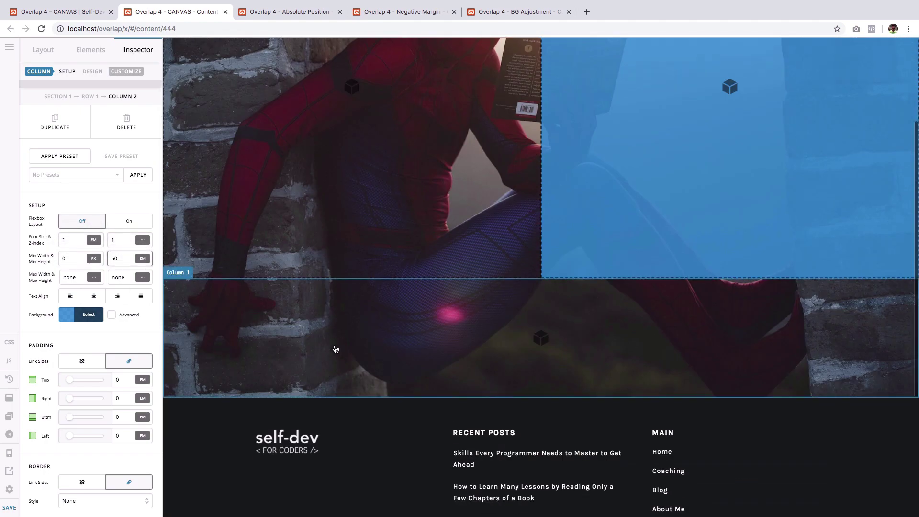
{"action": "left_click", "coordinate": [335, 349]}
{"action": "left_click", "coordinate": [110, 258]}
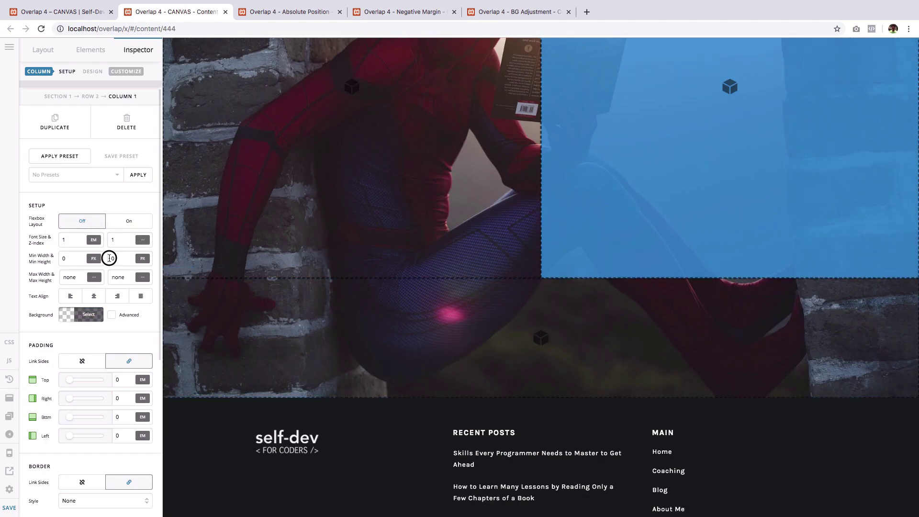
{"action": "type", "text": "5"}
{"action": "left_click", "coordinate": [143, 258]}
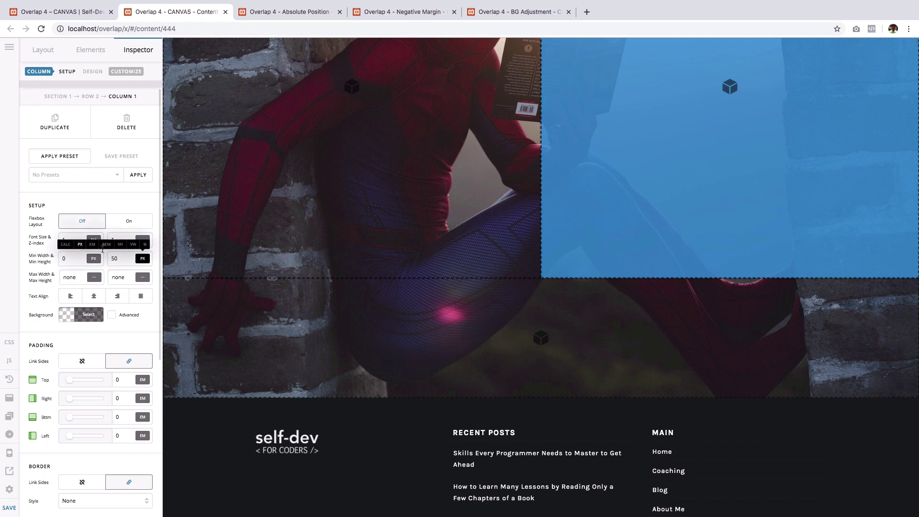
{"action": "left_click", "coordinate": [92, 245]}
{"action": "scroll", "coordinate": [376, 330], "scroll_direction": "down", "scroll_amount": 2}
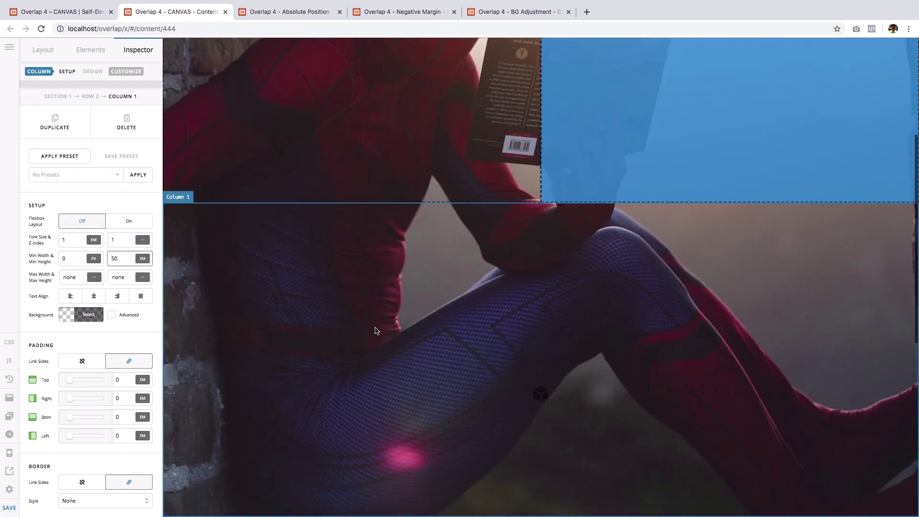
{"action": "scroll", "coordinate": [376, 330], "scroll_direction": "down", "scroll_amount": 3}
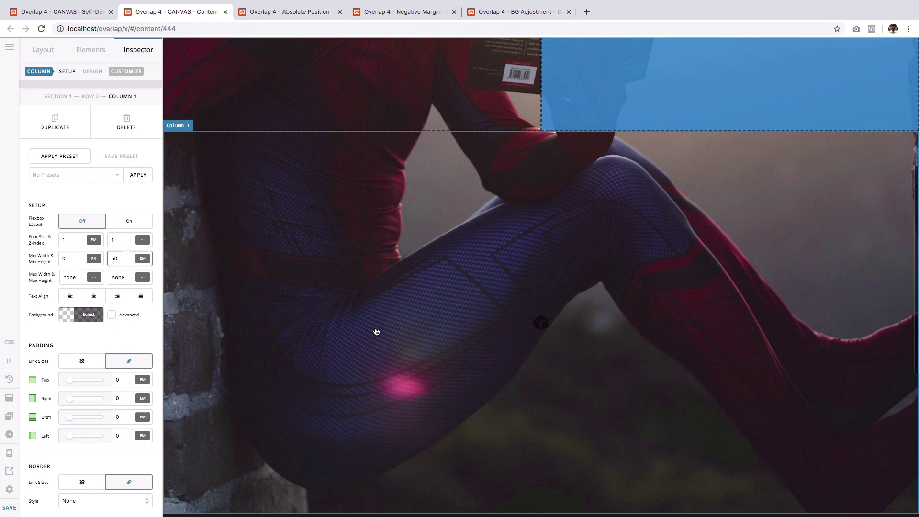
- Turn on flexbox layout for Row 2's column, with Align Horizontal and Align Vertical both set to Center
{"action": "left_click", "coordinate": [298, 246]}
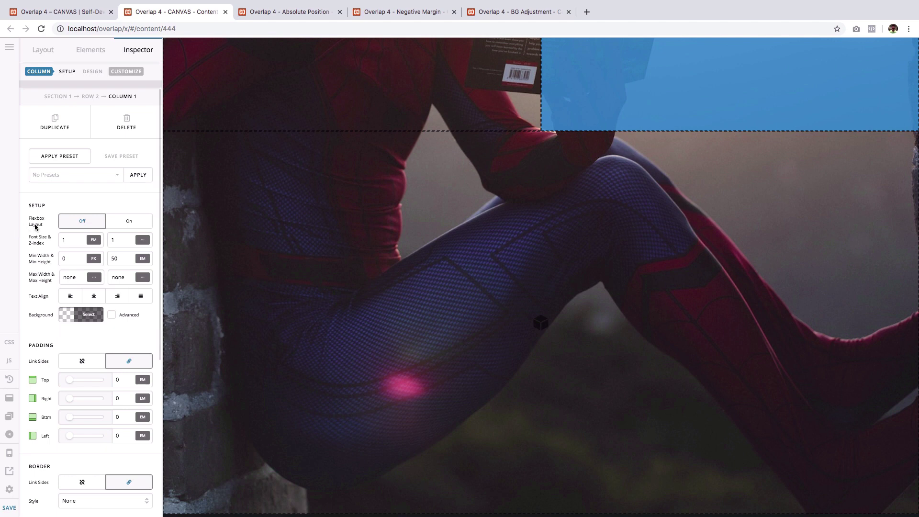
{"action": "left_click", "coordinate": [124, 225]}
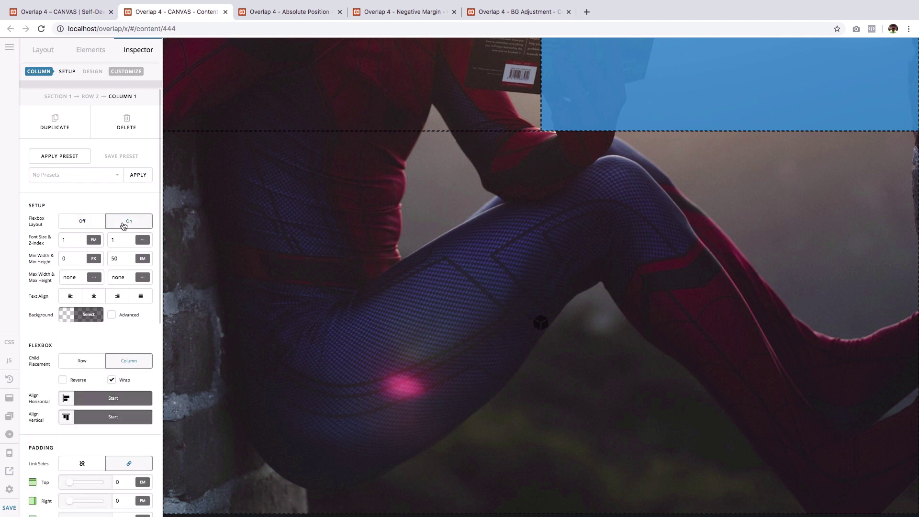
{"action": "scroll", "coordinate": [105, 309], "scroll_direction": "down", "scroll_amount": 3}
{"action": "left_click", "coordinate": [102, 297]}
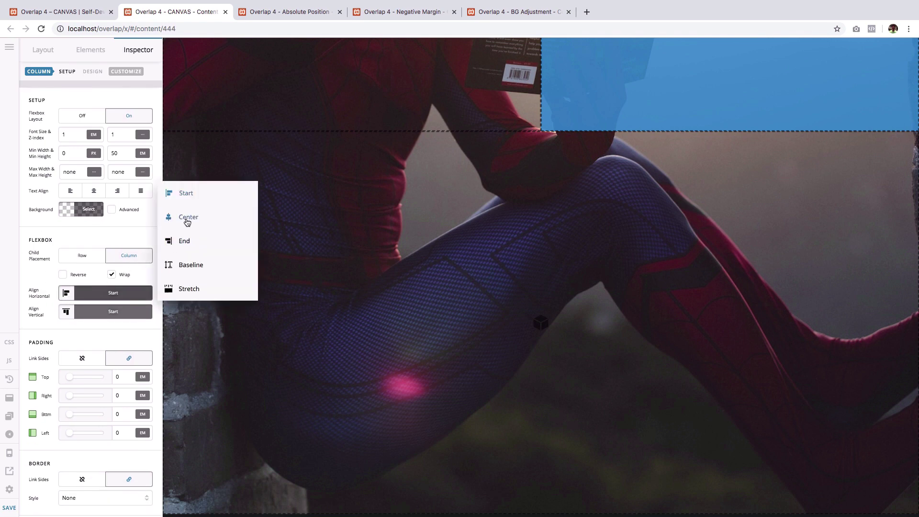
{"action": "left_click", "coordinate": [187, 218]}
{"action": "left_click", "coordinate": [119, 312]}
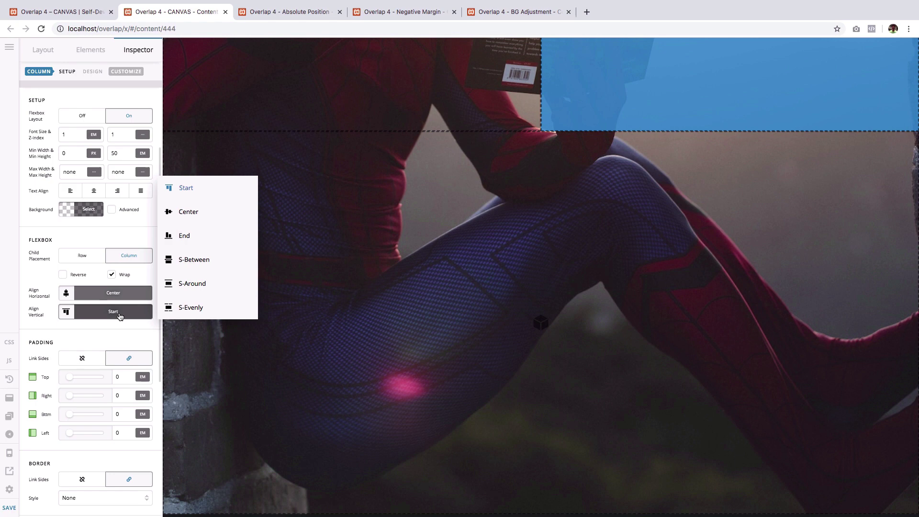
{"action": "left_click", "coordinate": [187, 212]}
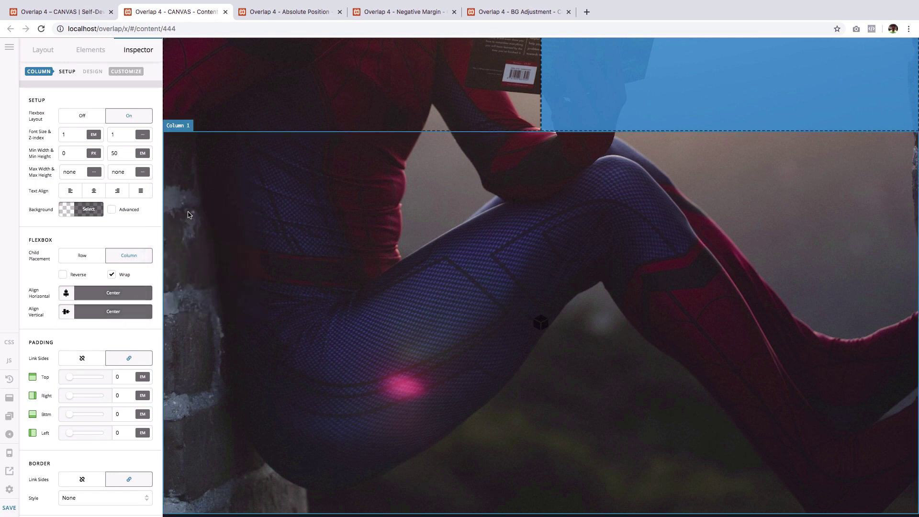
- Search elements for 'my' and drop the My Headline preset into Row 2's column
{"action": "left_click", "coordinate": [92, 51]}
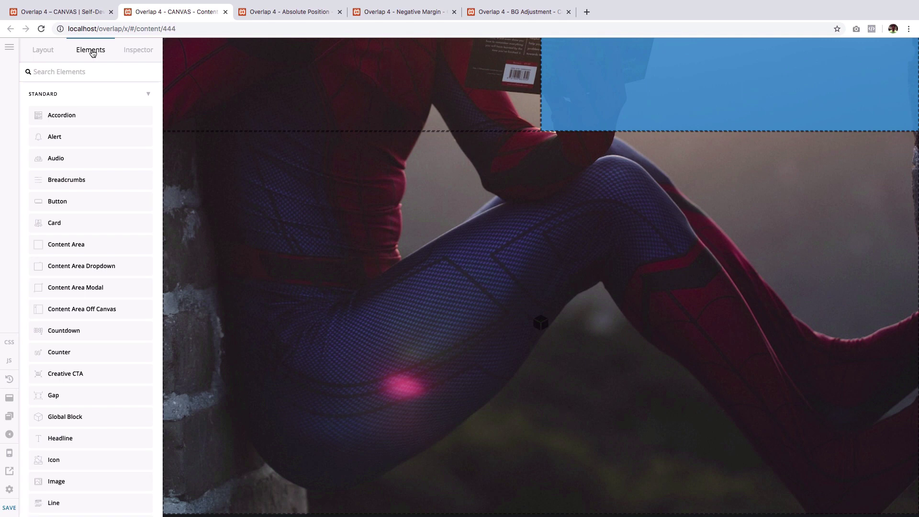
{"action": "type", "text": "my"}
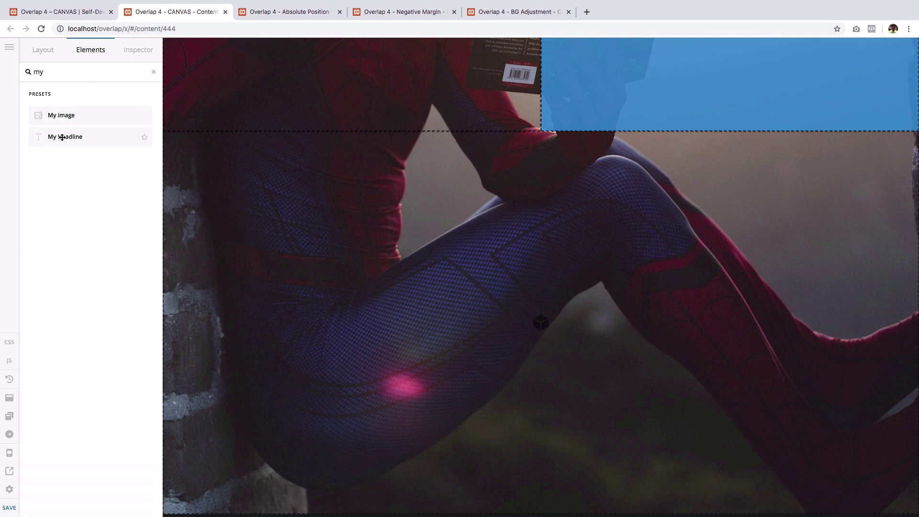
{"action": "left_click_drag", "start_coordinate": [63, 137], "coordinate": [488, 301]}
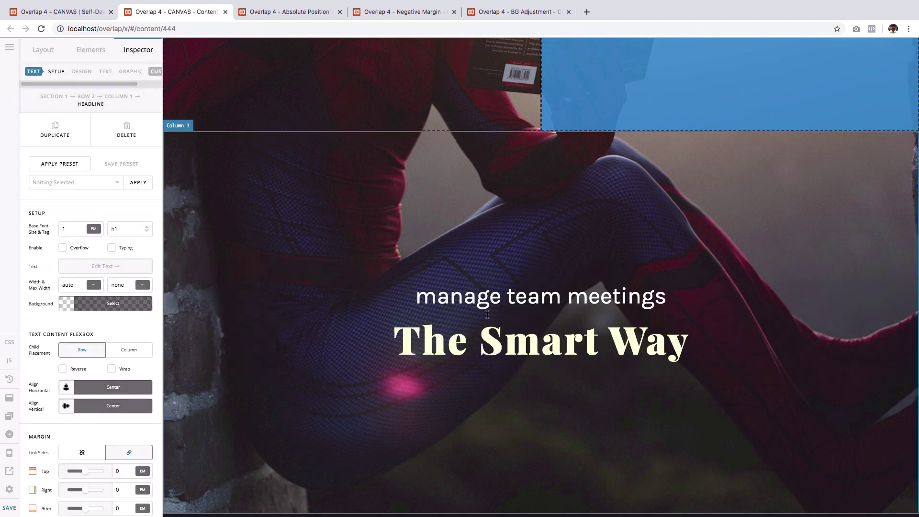
{"action": "scroll", "coordinate": [519, 314], "scroll_direction": "down", "scroll_amount": 1}
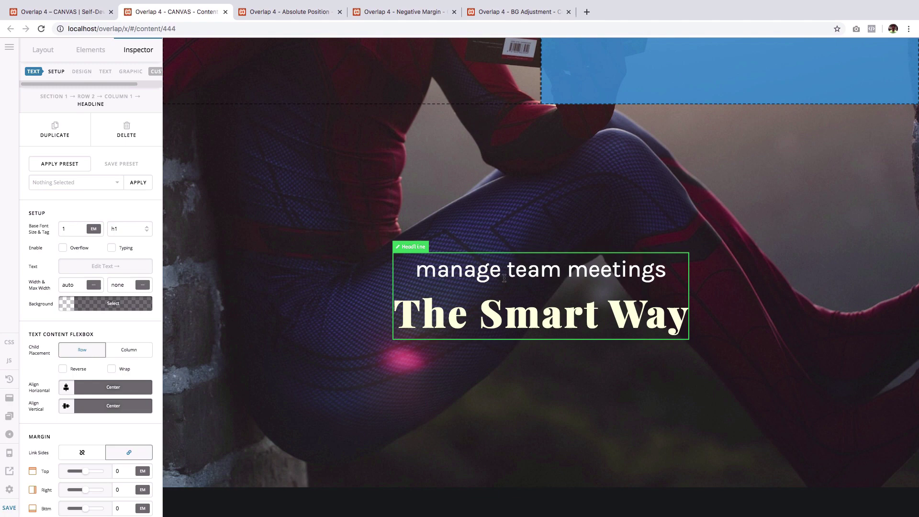
{"action": "scroll", "coordinate": [483, 225], "scroll_direction": "up", "scroll_amount": 5}
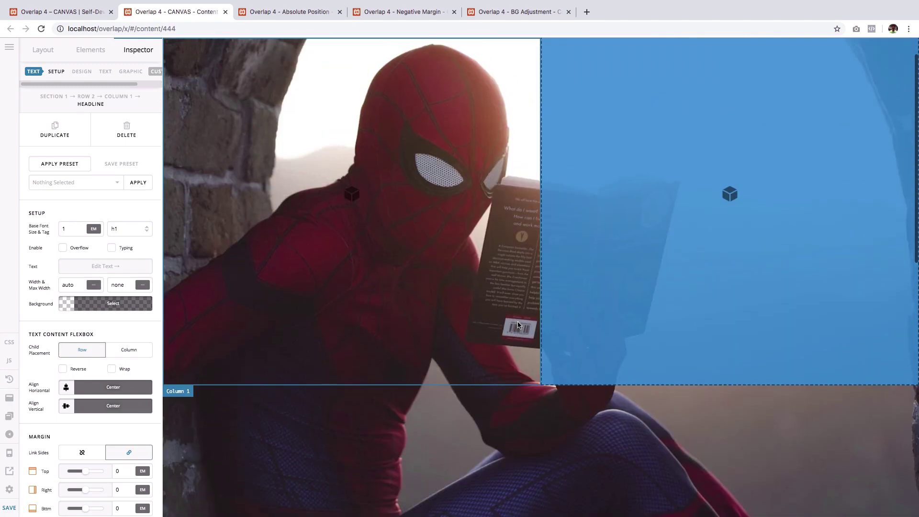
{"action": "scroll", "coordinate": [308, 144], "scroll_direction": "down", "scroll_amount": 1}
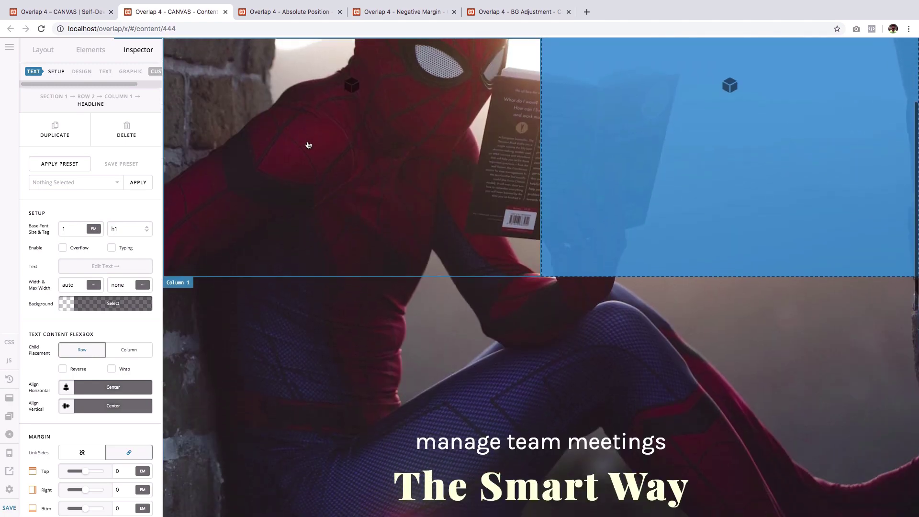
{"action": "scroll", "coordinate": [308, 145], "scroll_direction": "down", "scroll_amount": 1}
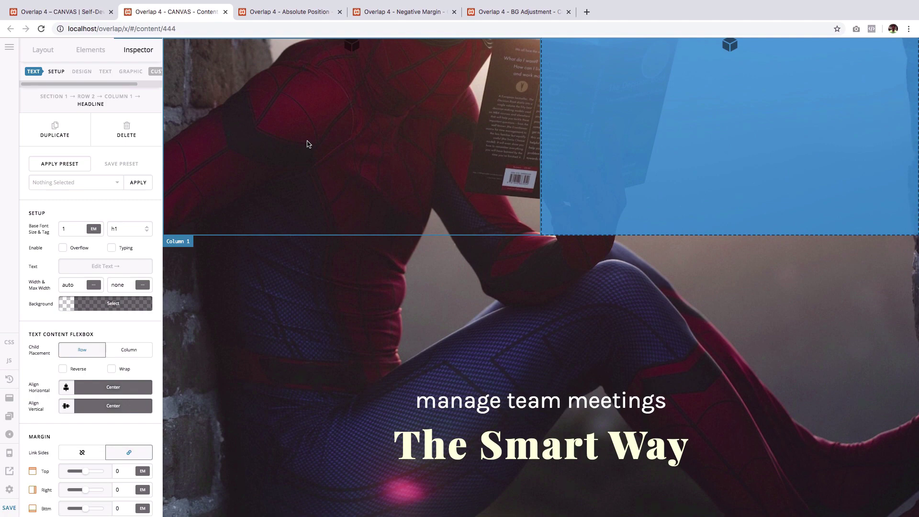
{"action": "scroll", "coordinate": [308, 144], "scroll_direction": "down", "scroll_amount": 1}
{"action": "scroll", "coordinate": [308, 145], "scroll_direction": "up", "scroll_amount": 1}
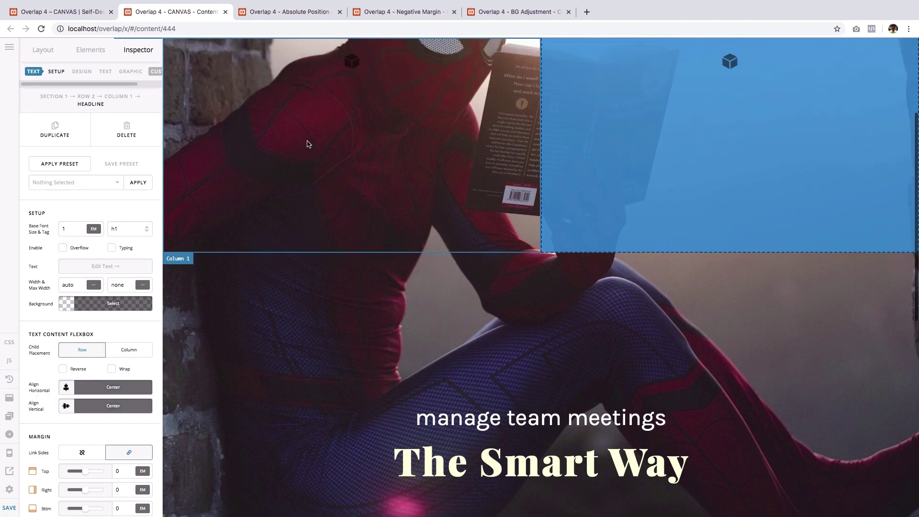
{"action": "scroll", "coordinate": [308, 145], "scroll_direction": "up", "scroll_amount": 3}
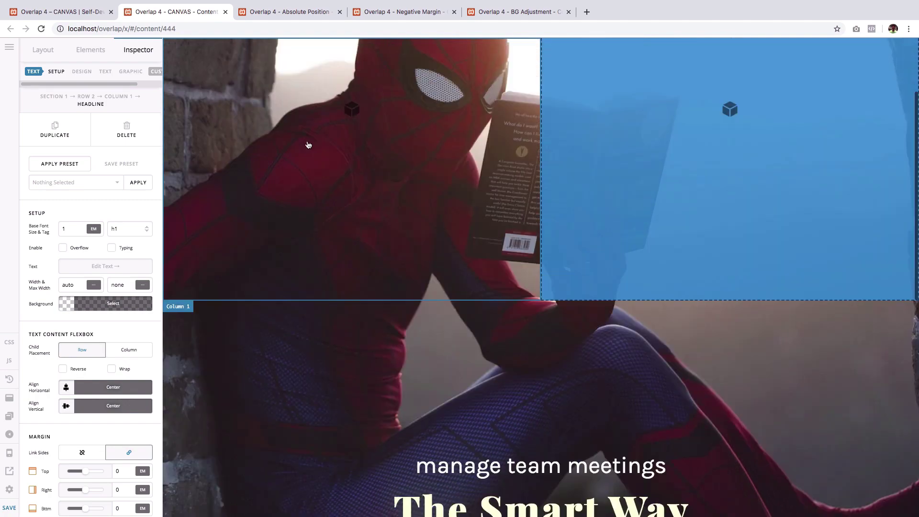
{"action": "scroll", "coordinate": [309, 145], "scroll_direction": "down", "scroll_amount": 5}
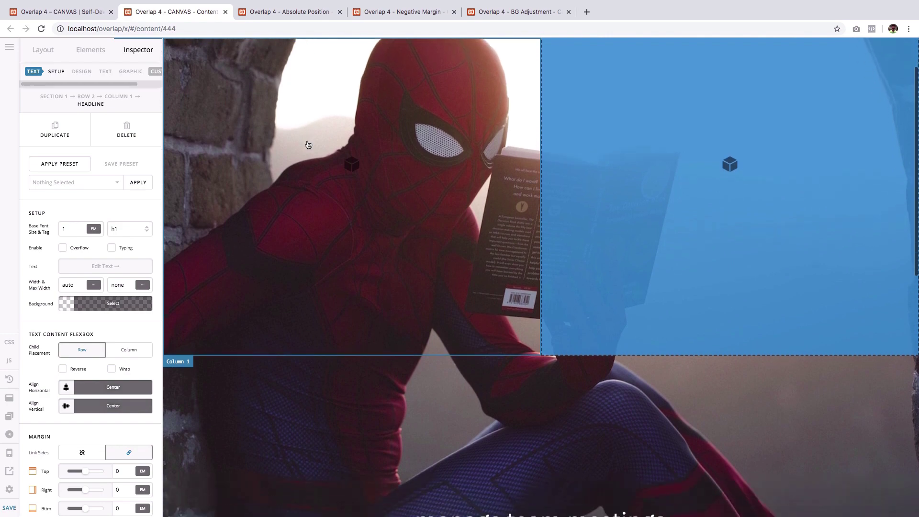
{"action": "scroll", "coordinate": [308, 144], "scroll_direction": "down", "scroll_amount": 2}
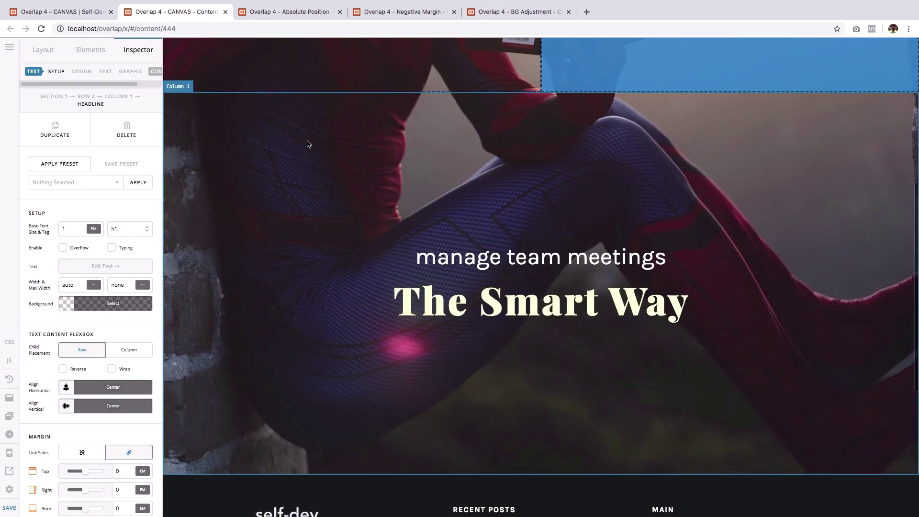
{"action": "scroll", "coordinate": [308, 145], "scroll_direction": "up", "scroll_amount": 2}
{"action": "scroll", "coordinate": [308, 144], "scroll_direction": "up", "scroll_amount": 1}
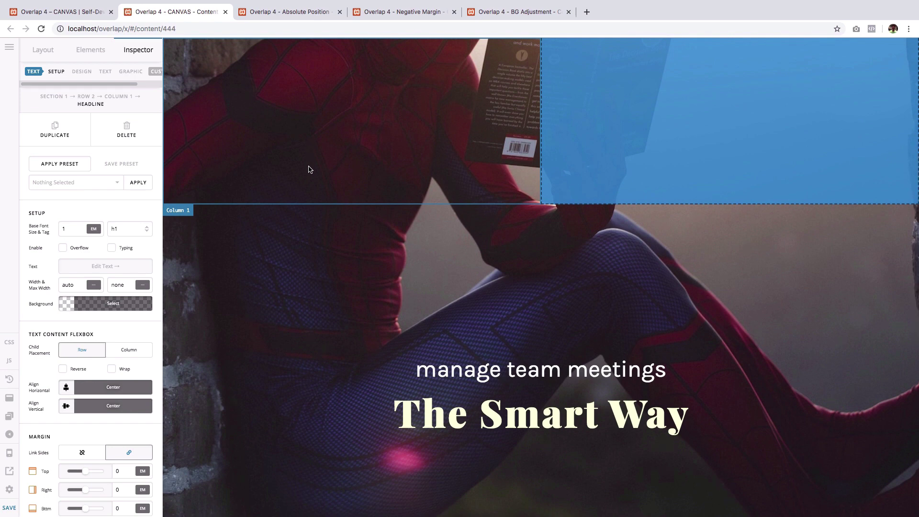
- In the Layout structure, collapse Rows 1 and 2 and drag Row 2 up onto Row 1
{"action": "left_click", "coordinate": [43, 49]}
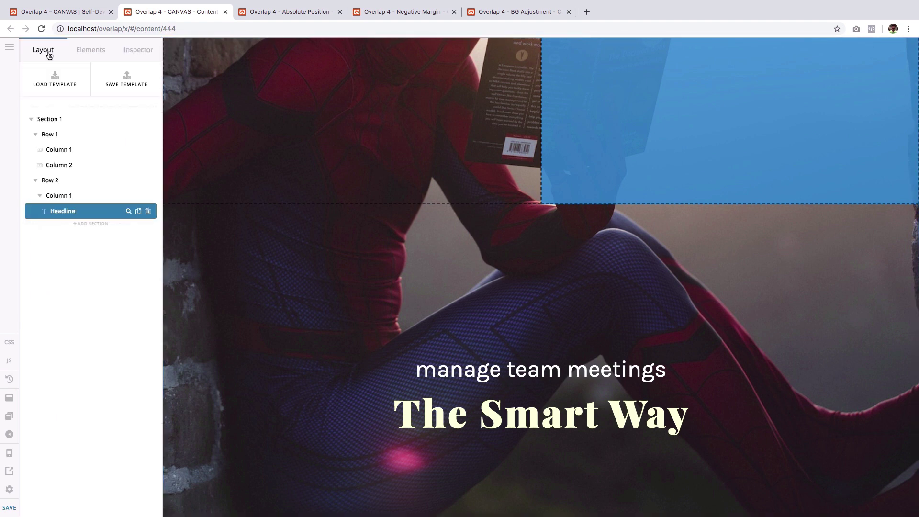
{"action": "left_click", "coordinate": [36, 181]}
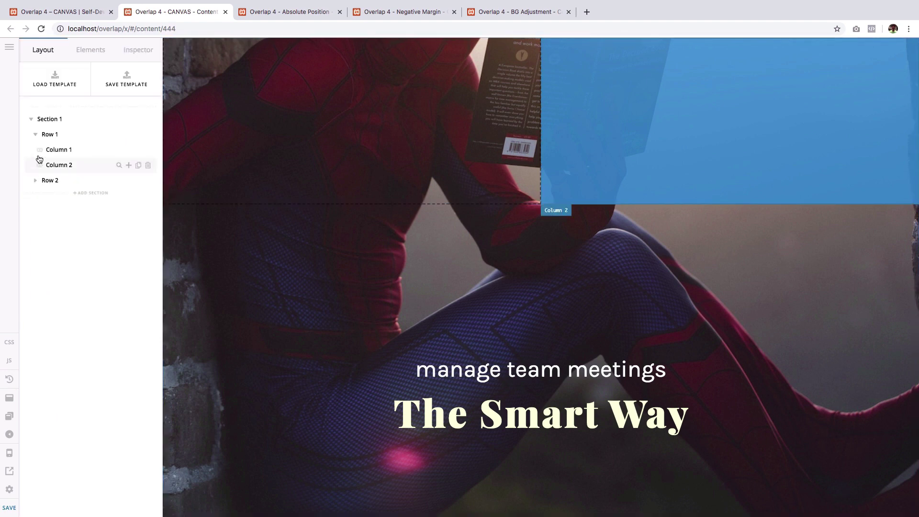
{"action": "left_click", "coordinate": [35, 135]}
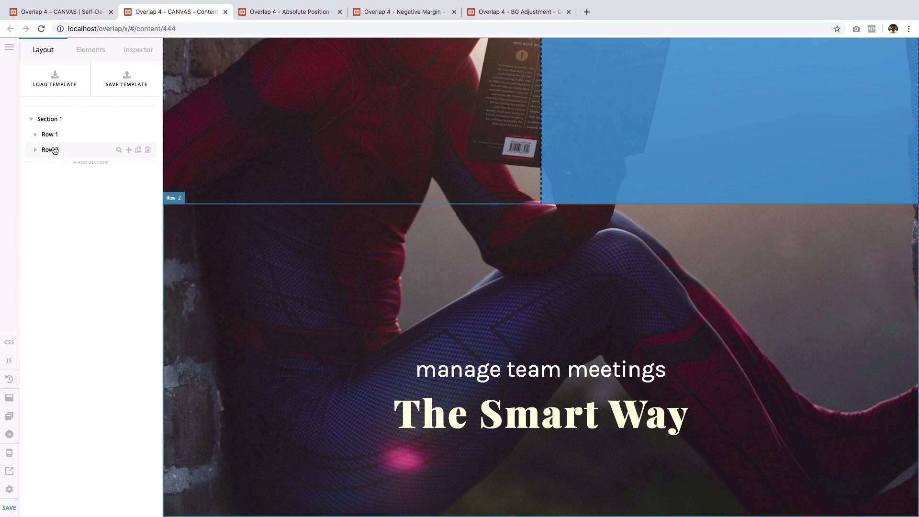
{"action": "left_click_drag", "start_coordinate": [54, 150], "coordinate": [55, 184]}
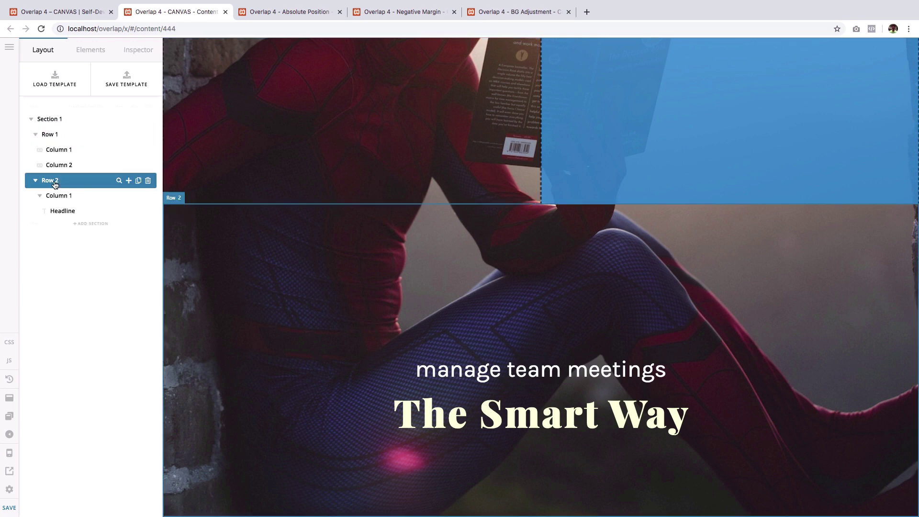
{"action": "left_click", "coordinate": [36, 179]}
{"action": "left_click", "coordinate": [35, 134]}
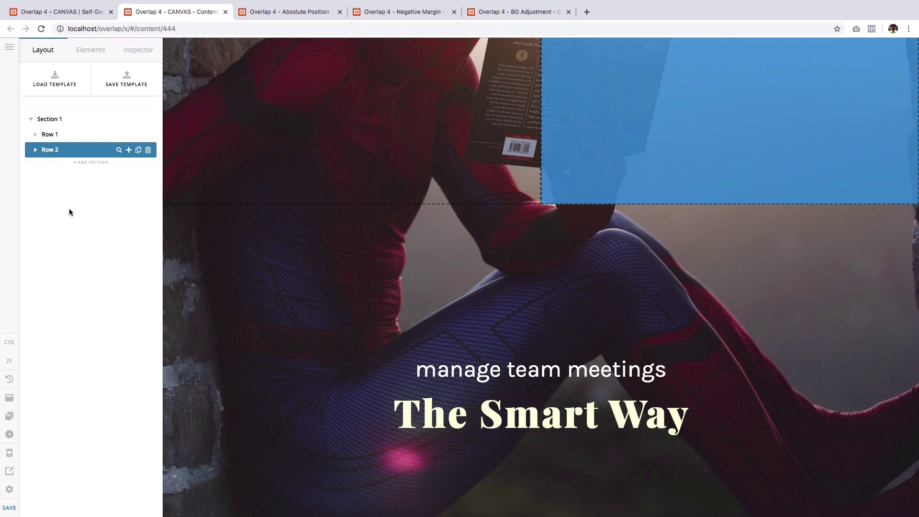
{"action": "scroll", "coordinate": [234, 262], "scroll_direction": "down", "scroll_amount": 1}
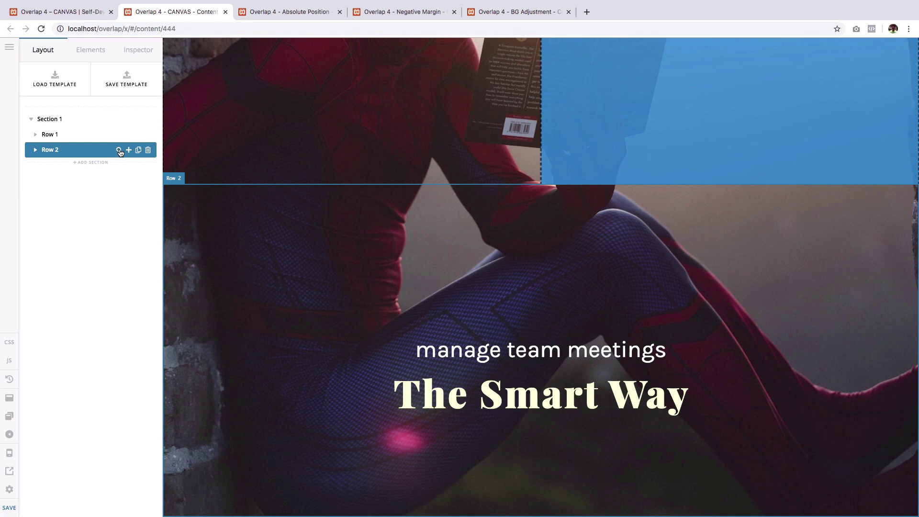
- Give Row 2 a translucent bright green background at 0.6 opacity, rgba(0, 255, 79, 0.6)
{"action": "left_click", "coordinate": [119, 150]}
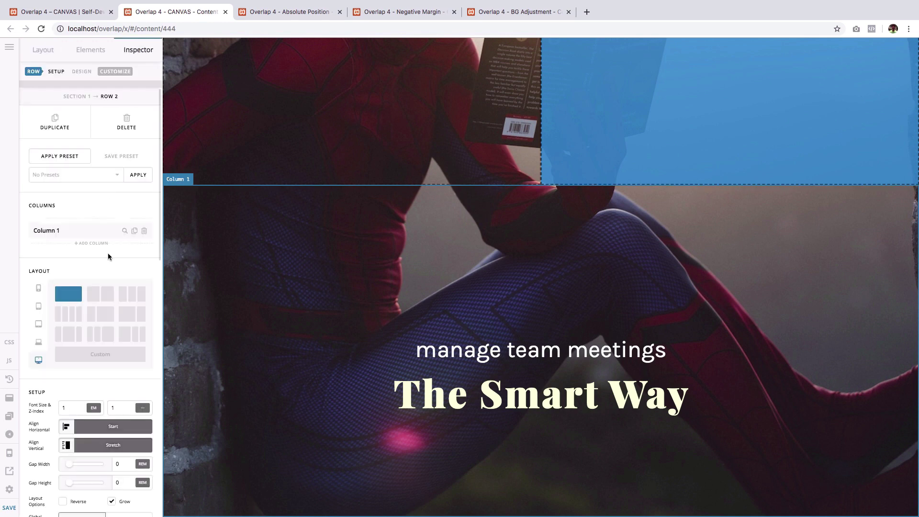
{"action": "scroll", "coordinate": [108, 253], "scroll_direction": "down", "scroll_amount": 5}
{"action": "scroll", "coordinate": [109, 257], "scroll_direction": "down", "scroll_amount": 2}
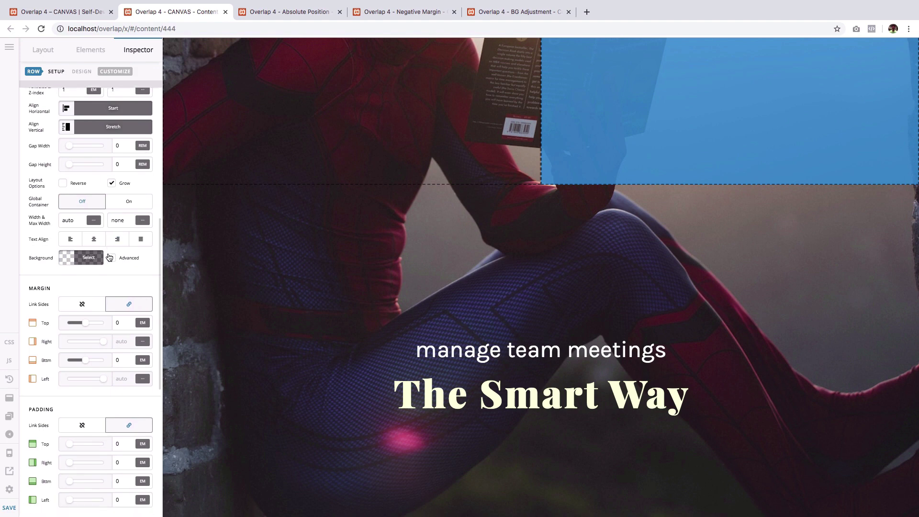
{"action": "left_click", "coordinate": [94, 260]}
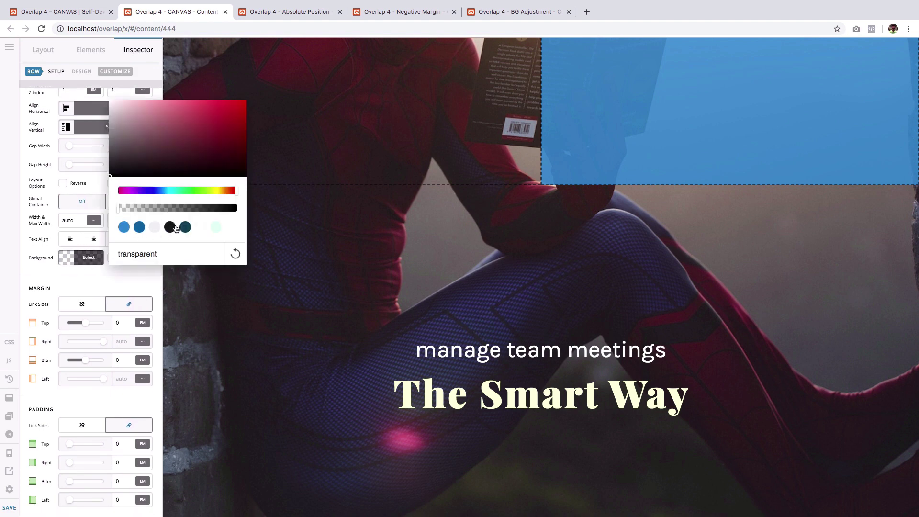
{"action": "left_click", "coordinate": [191, 191]}
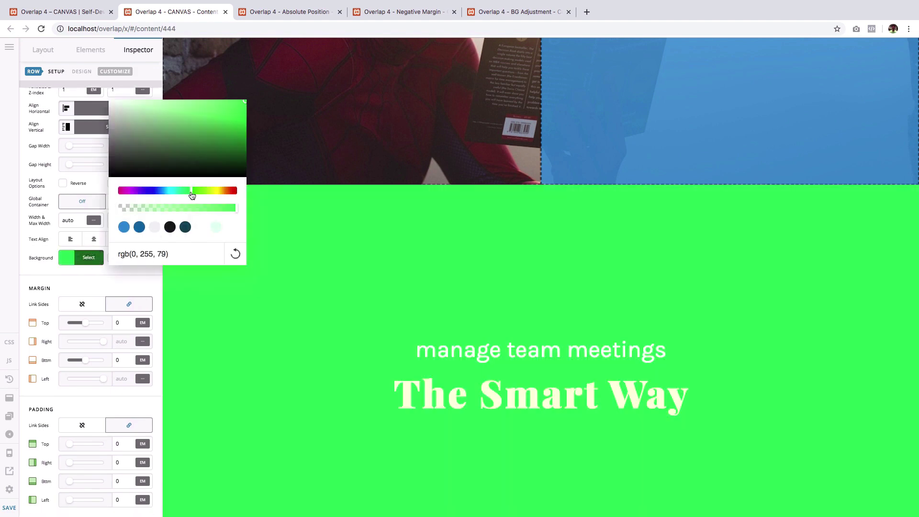
{"action": "left_click", "coordinate": [189, 207]}
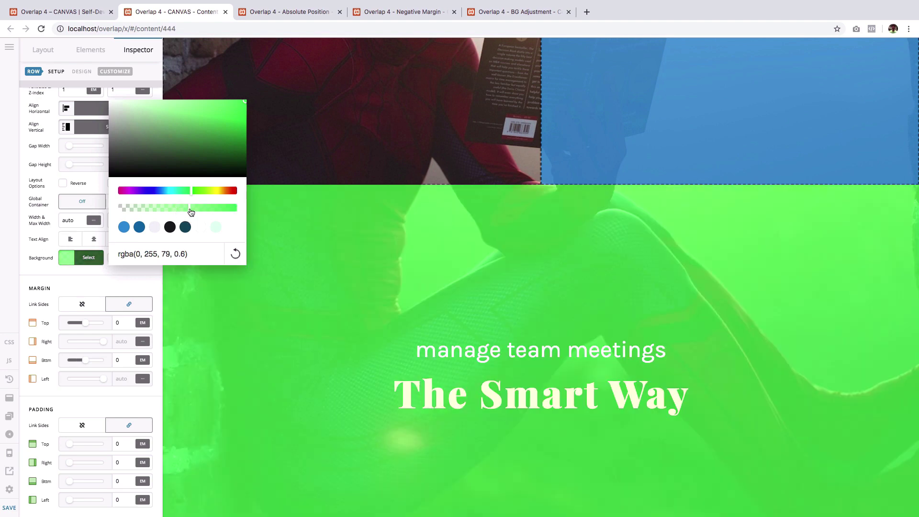
{"action": "left_click", "coordinate": [129, 279]}
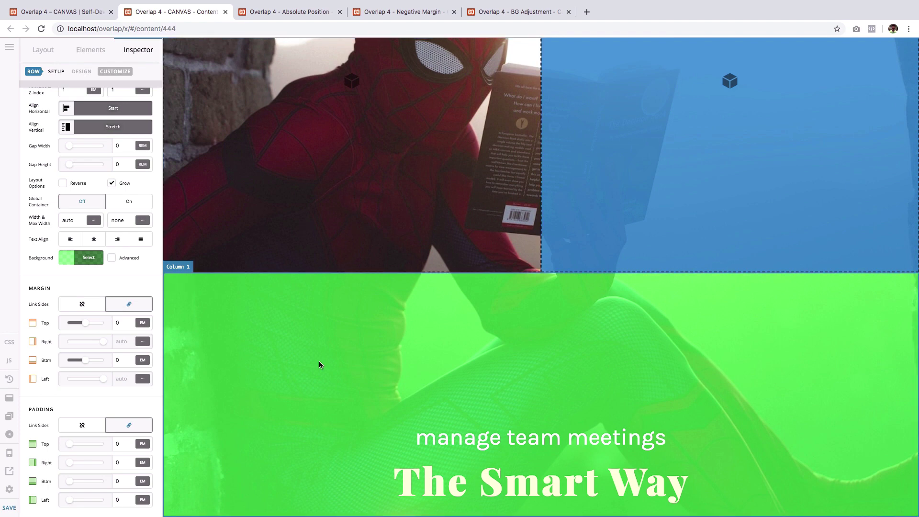
{"action": "scroll", "coordinate": [98, 279], "scroll_direction": "up", "scroll_amount": 1}
{"action": "scroll", "coordinate": [99, 281], "scroll_direction": "up", "scroll_amount": 5}
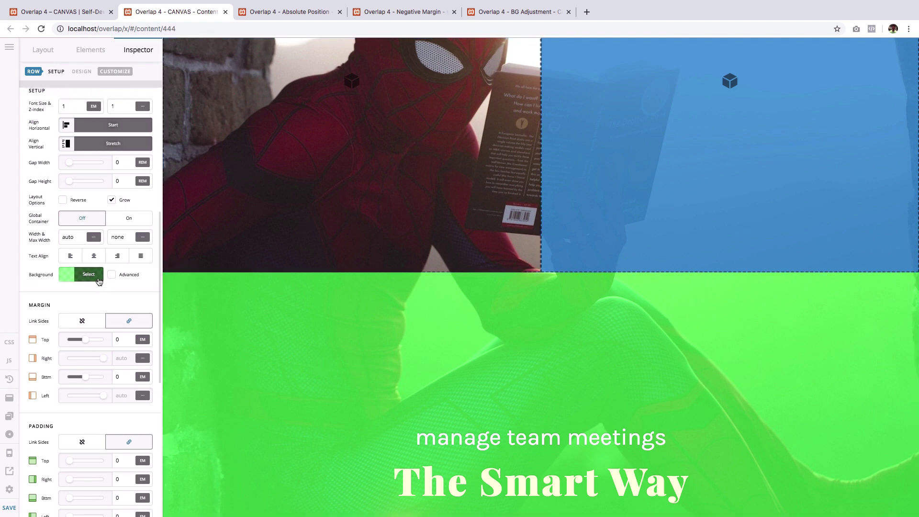
{"action": "scroll", "coordinate": [98, 281], "scroll_direction": "down", "scroll_amount": 4}
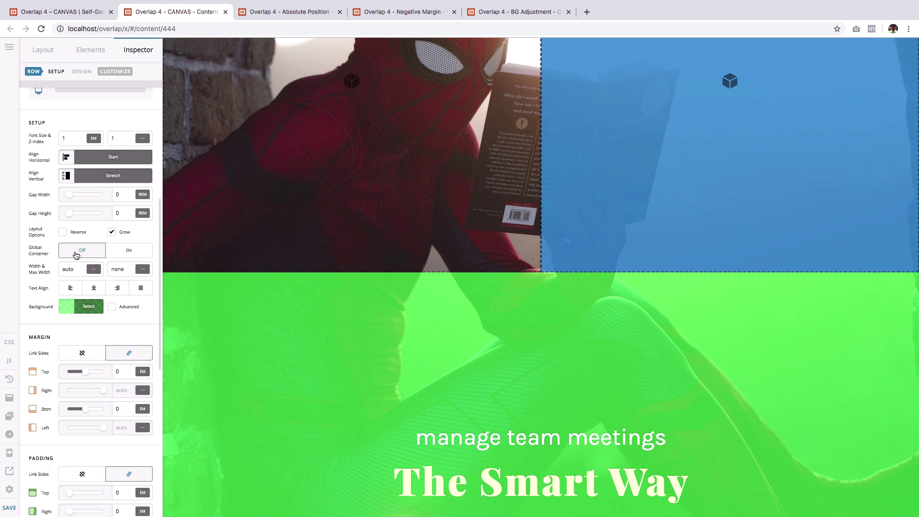
- Keep Global Container off and change Row 2's width from auto to 100%
{"action": "left_click", "coordinate": [76, 254]}
{"action": "double_click", "coordinate": [65, 269]}
{"action": "type", "text": "100"}
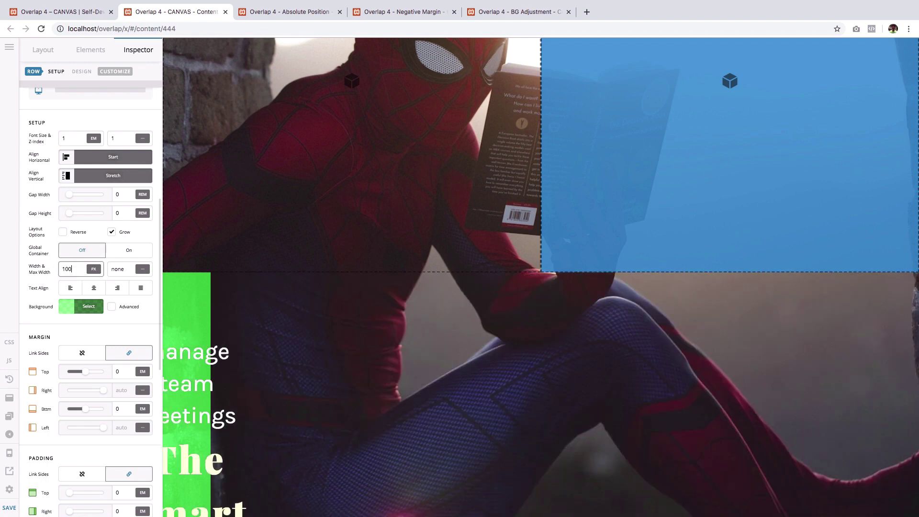
{"action": "left_click", "coordinate": [94, 269]}
{"action": "left_click", "coordinate": [140, 254]}
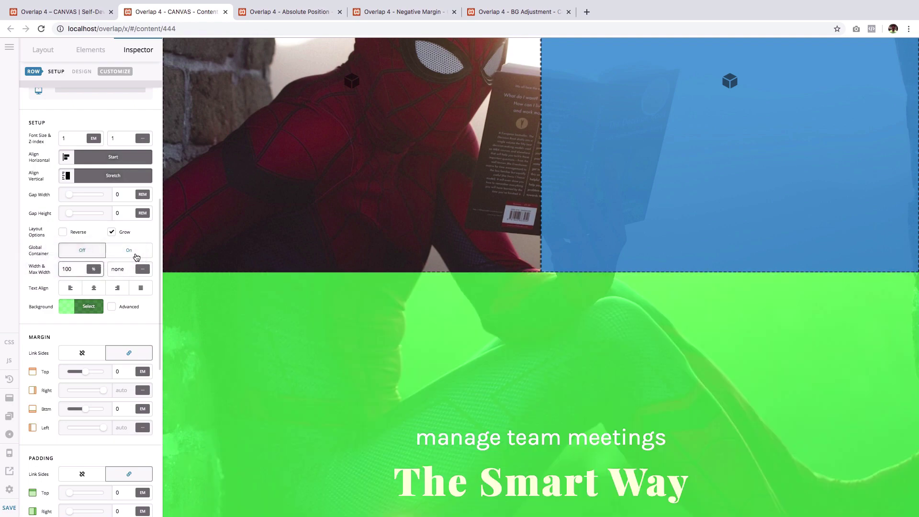
{"action": "scroll", "coordinate": [291, 368], "scroll_direction": "down", "scroll_amount": 2}
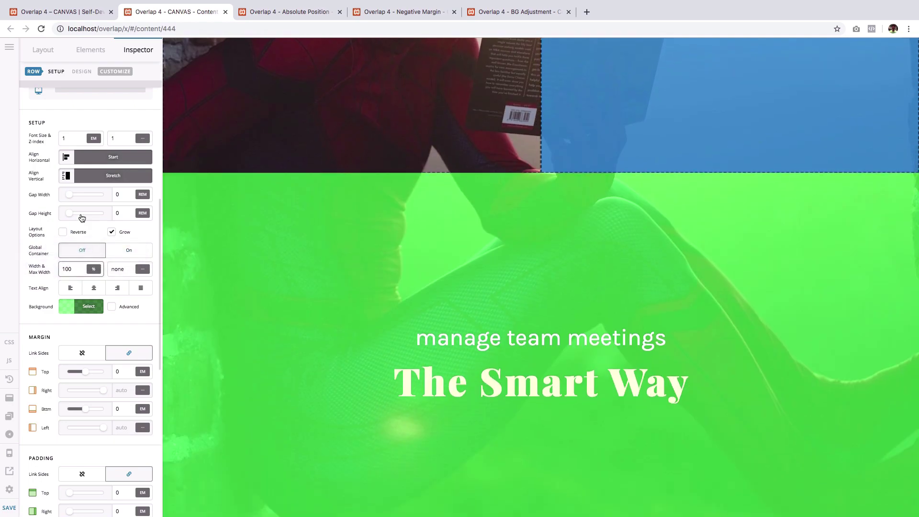
{"action": "scroll", "coordinate": [82, 216], "scroll_direction": "up", "scroll_amount": 5}
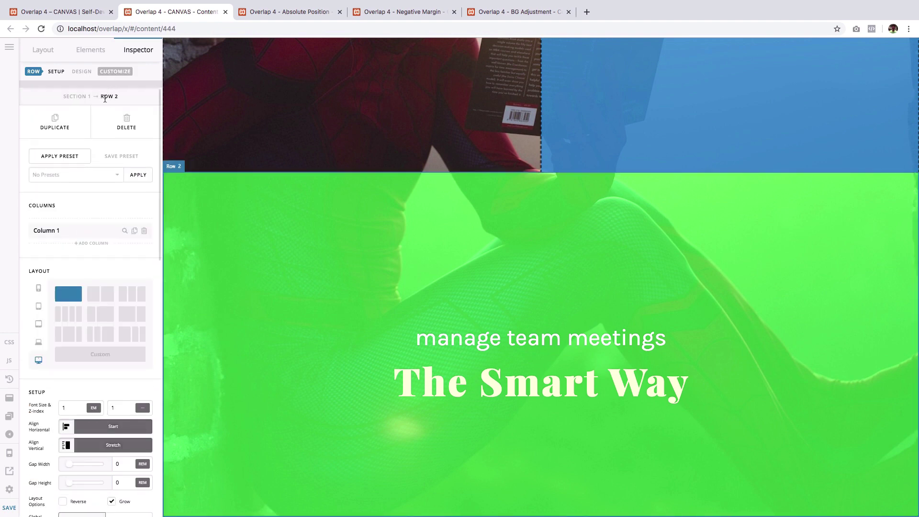
- Give the headline row the element CSS $el.x-row { position:absolute; top:0; }
{"action": "left_click", "coordinate": [115, 72]}
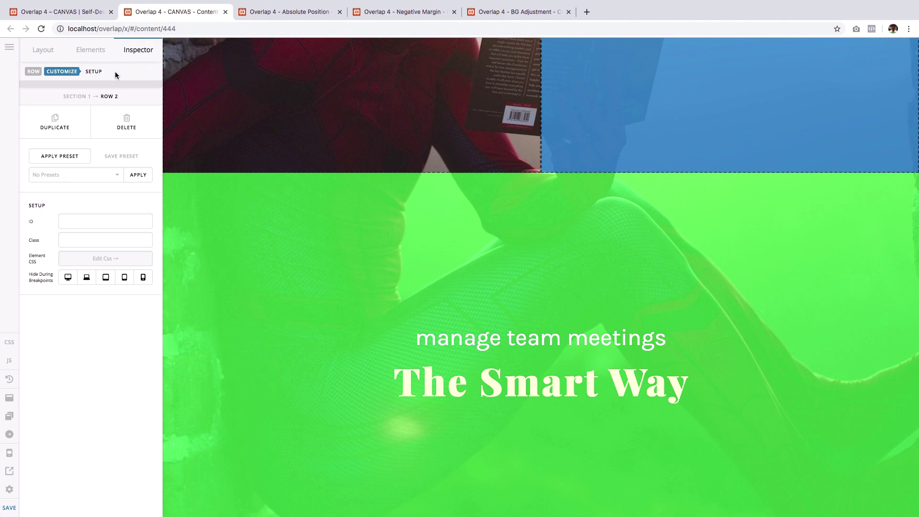
{"action": "left_click", "coordinate": [76, 263]}
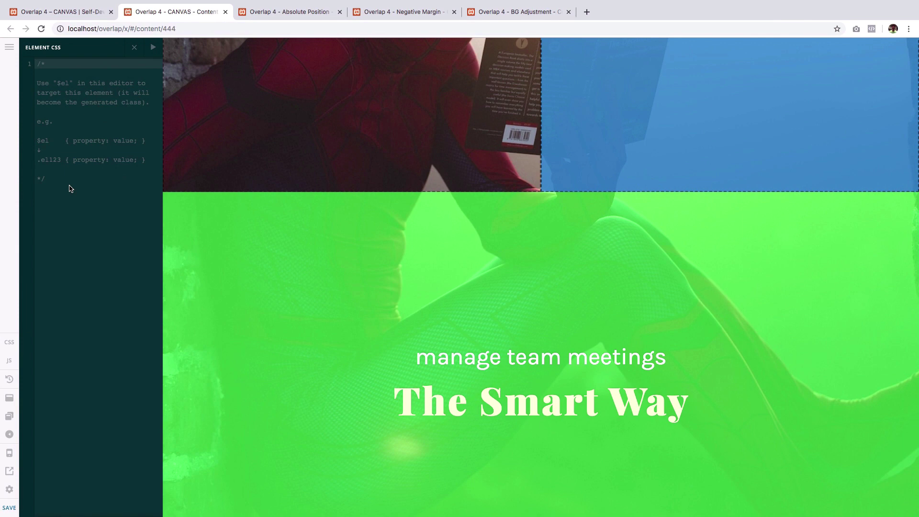
{"action": "type", "text": "$el"}
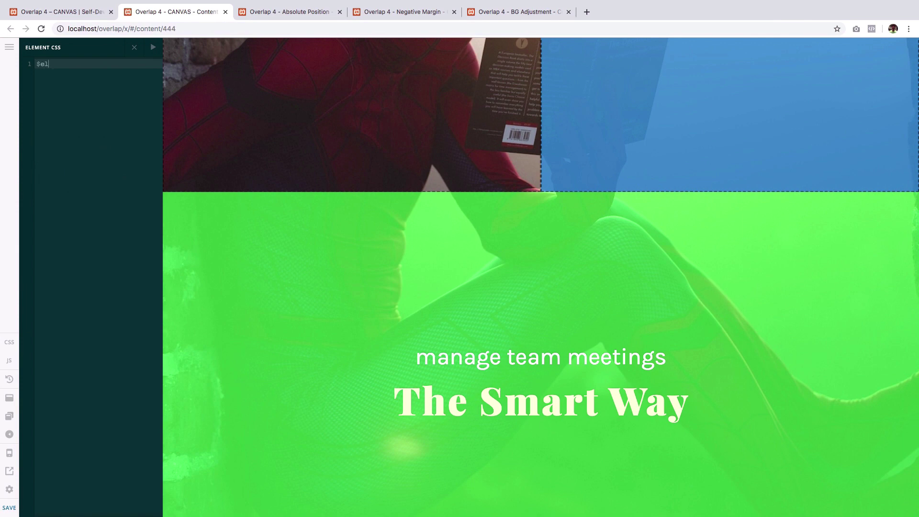
{"action": "type", "text": ".x-row{"}
{"action": "key", "text": "Return"}
{"action": "type", "text": "posi"}
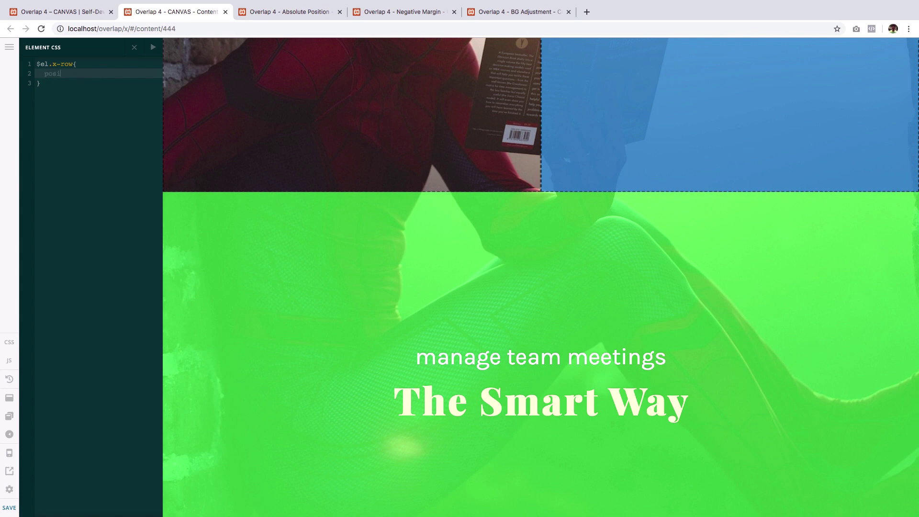
{"action": "type", "text": "tion:absolute;"}
{"action": "key", "text": "Return"}
{"action": "type", "text": "top"}
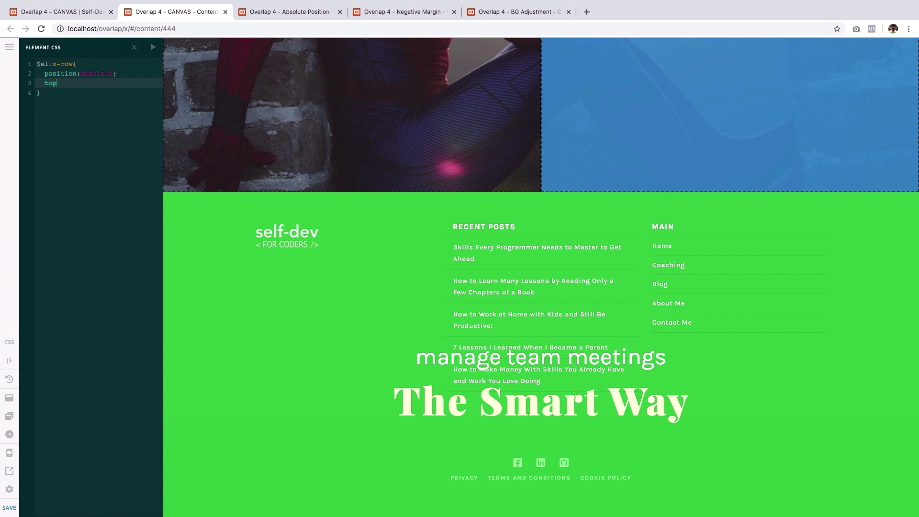
{"action": "type", "text": ":0;"}
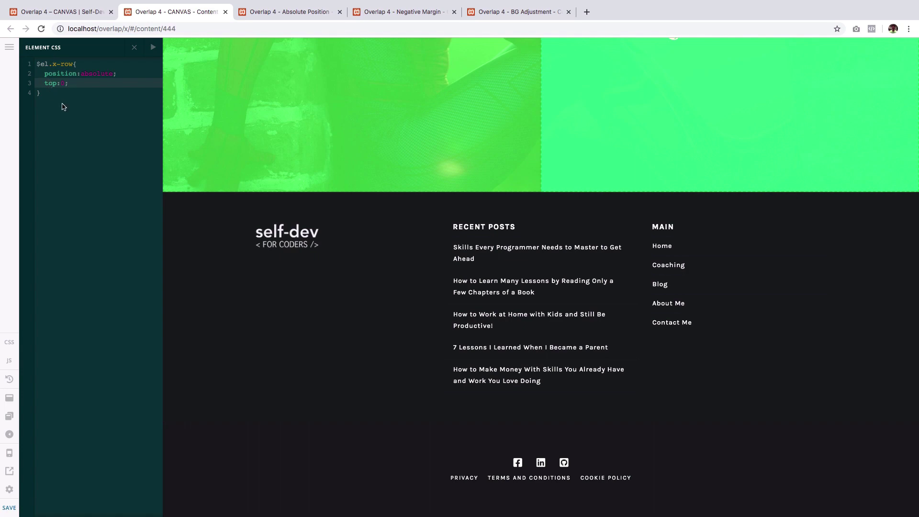
{"action": "scroll", "coordinate": [246, 90], "scroll_direction": "up", "scroll_amount": 5}
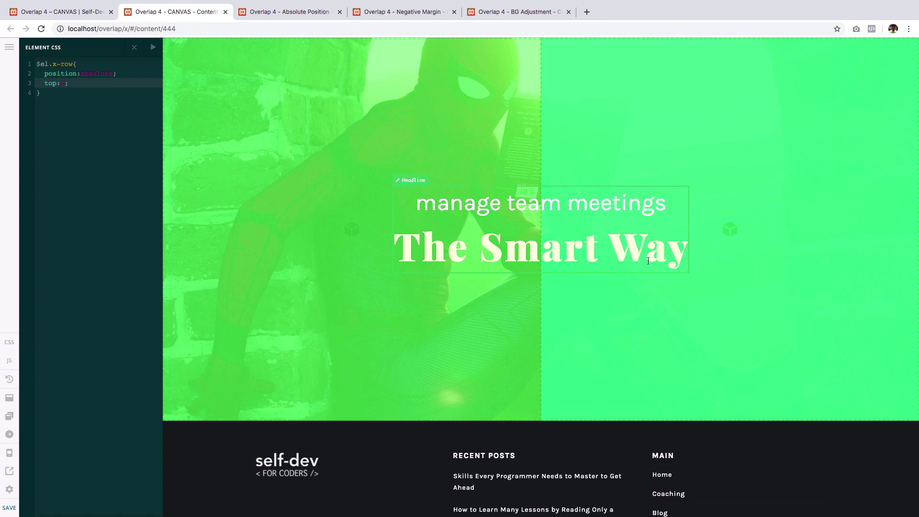
- Reset the headline row's green background to transparent, then select its Column 1
{"action": "left_click", "coordinate": [134, 47]}
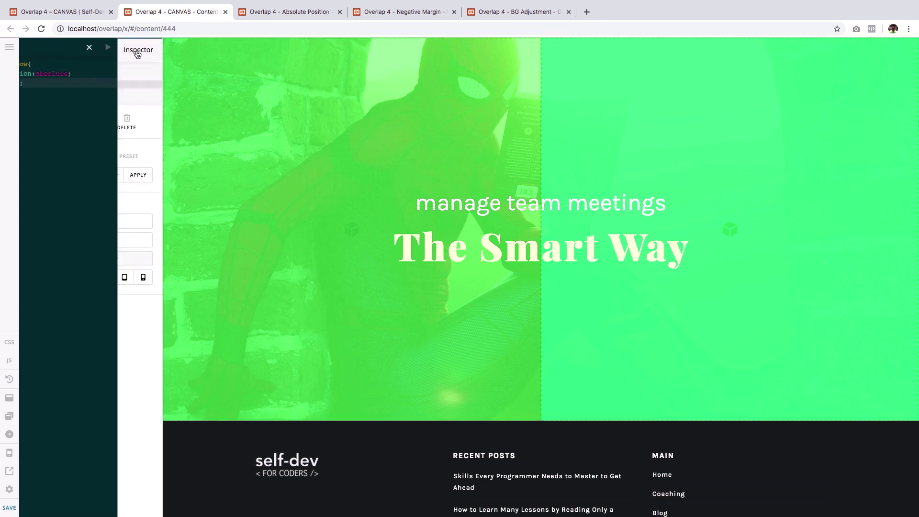
{"action": "left_click", "coordinate": [225, 86]}
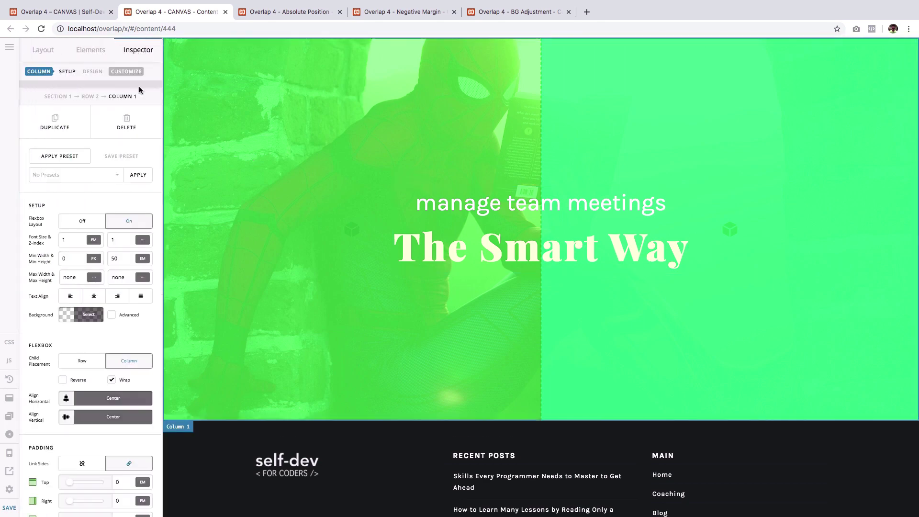
{"action": "scroll", "coordinate": [129, 334], "scroll_direction": "down", "scroll_amount": 2}
{"action": "scroll", "coordinate": [128, 333], "scroll_direction": "down", "scroll_amount": 3}
{"action": "left_click", "coordinate": [99, 338]}
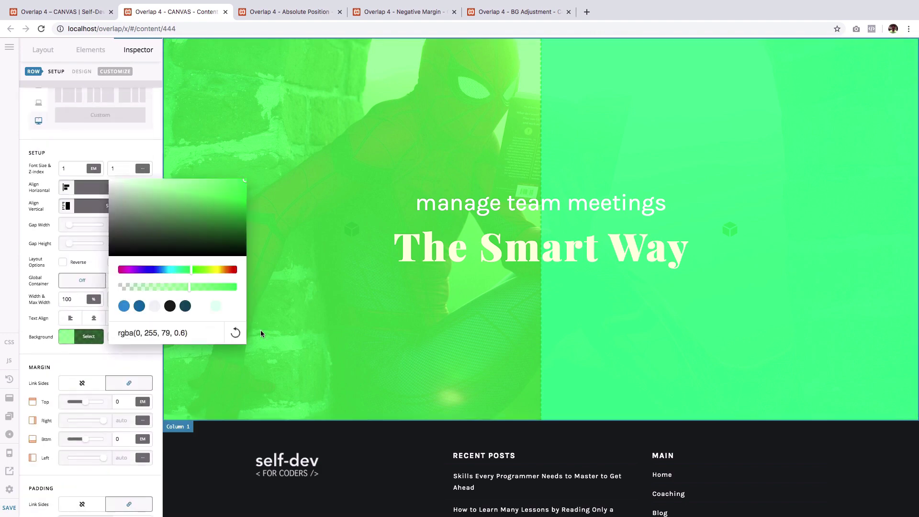
{"action": "left_click", "coordinate": [235, 333]}
{"action": "left_click", "coordinate": [120, 144]}
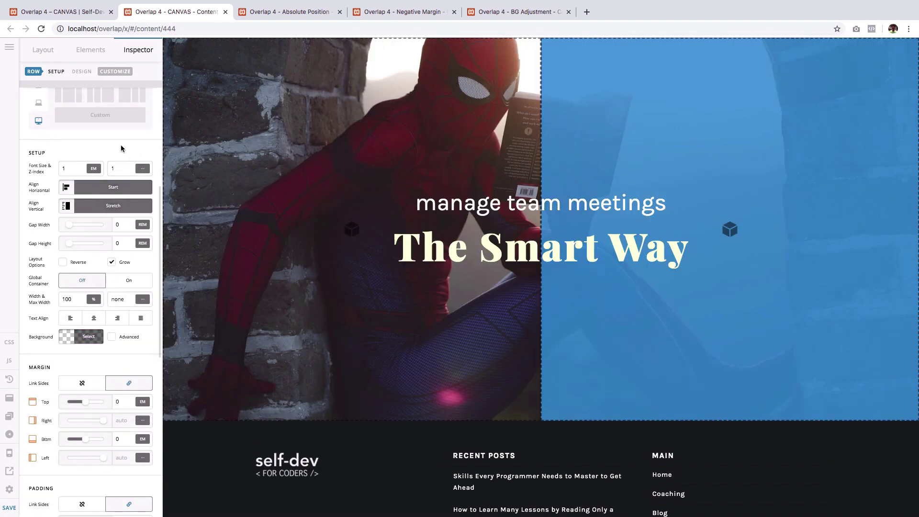
{"action": "left_click", "coordinate": [449, 159]}
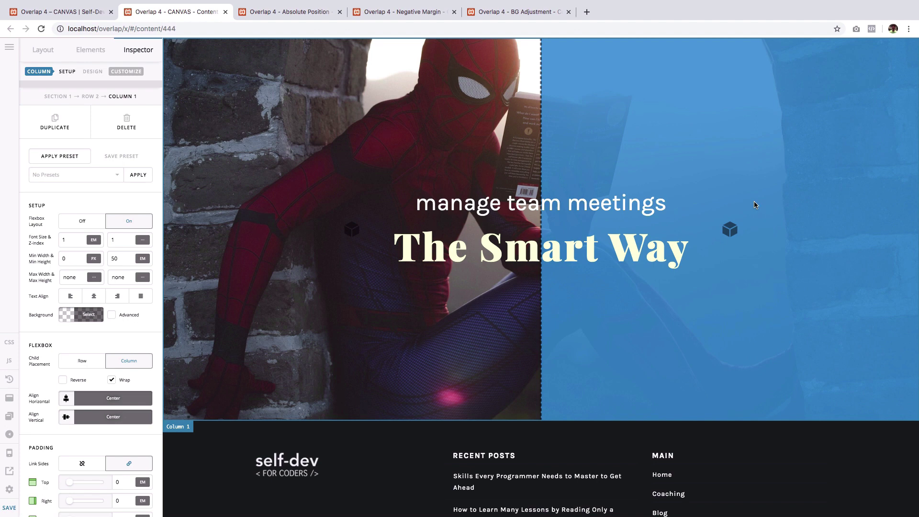
- Replace Row 1's second-column blue with a dark preset colour at reduced transparency
{"action": "left_click", "coordinate": [43, 51]}
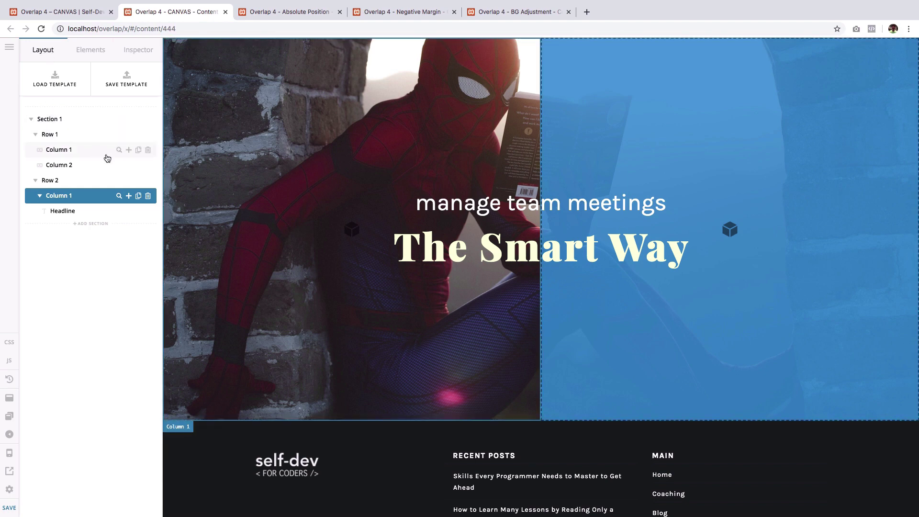
{"action": "left_click", "coordinate": [119, 166]}
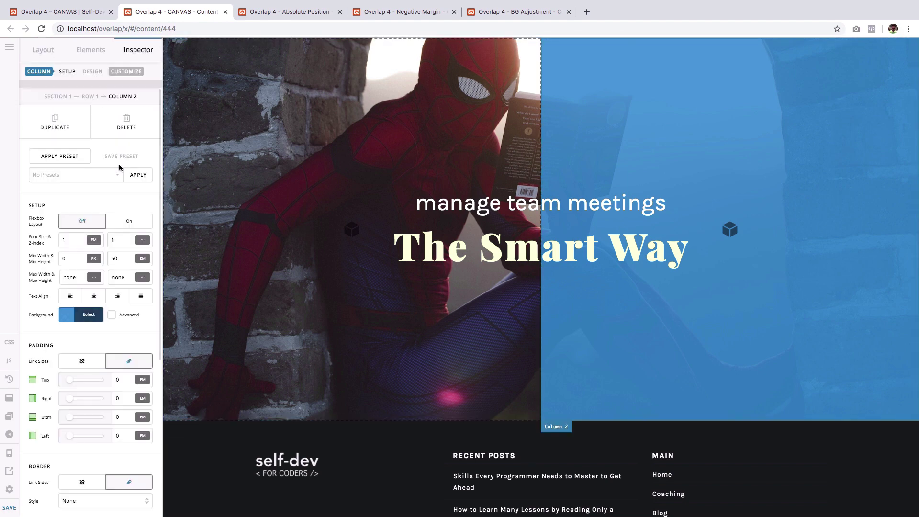
{"action": "left_click", "coordinate": [93, 317]}
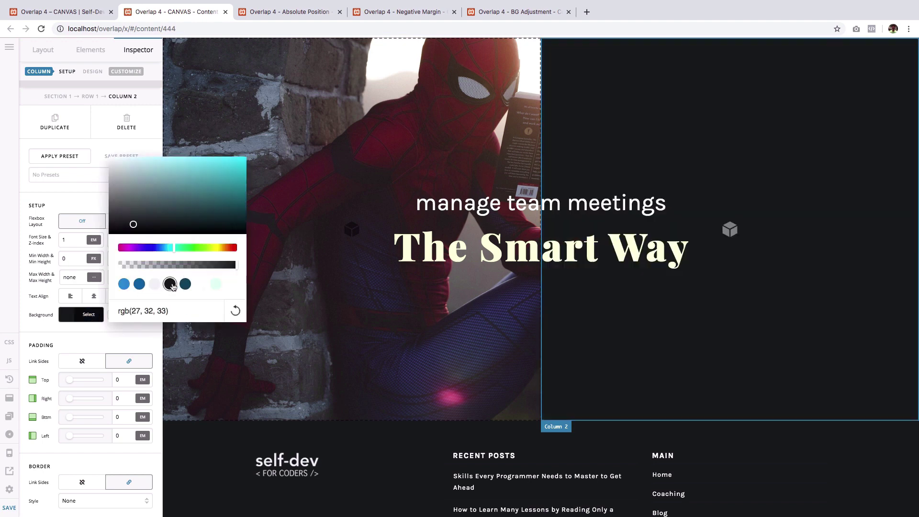
{"action": "left_click", "coordinate": [170, 284]}
{"action": "left_click", "coordinate": [220, 266]}
{"action": "left_click", "coordinate": [127, 333]}
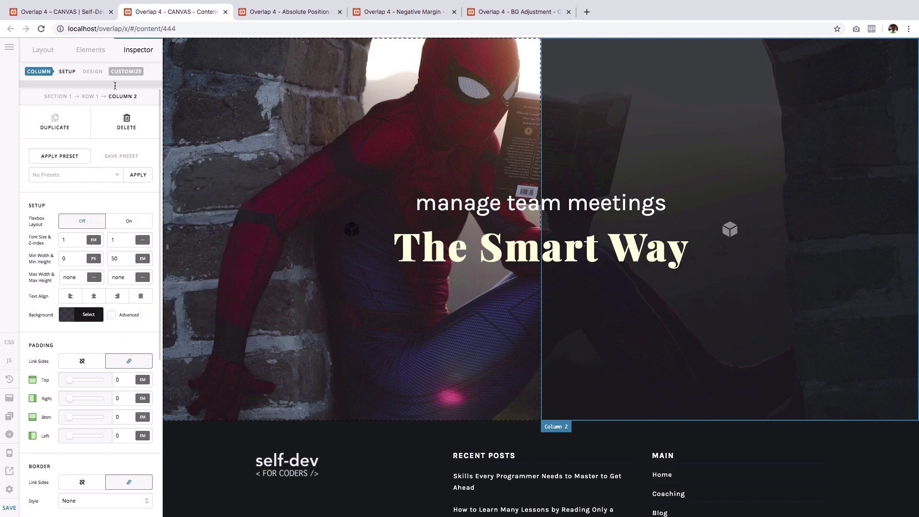
{"action": "left_click", "coordinate": [90, 96]}
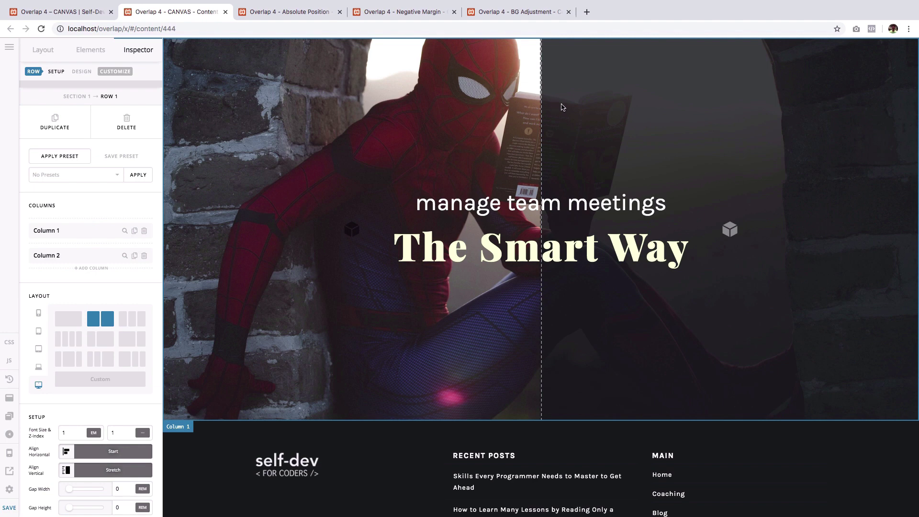
{"action": "left_click", "coordinate": [96, 344]}
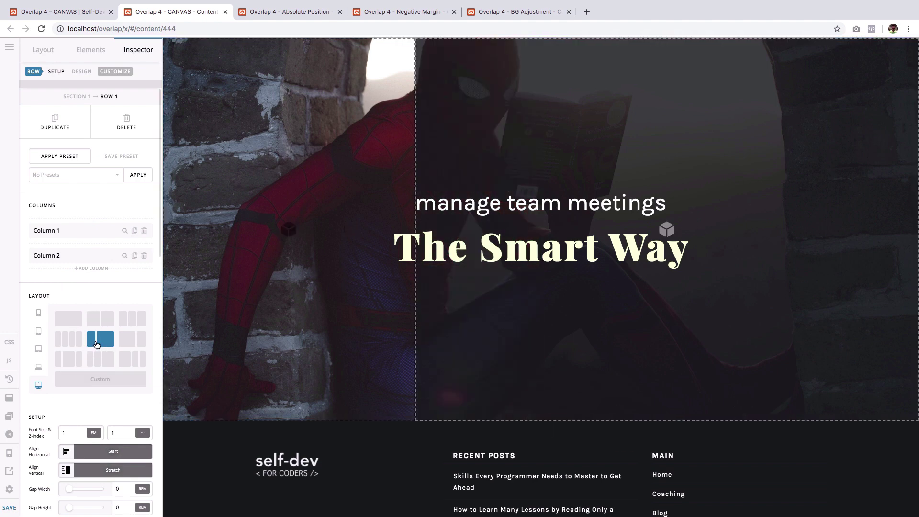
{"action": "left_click", "coordinate": [131, 337]}
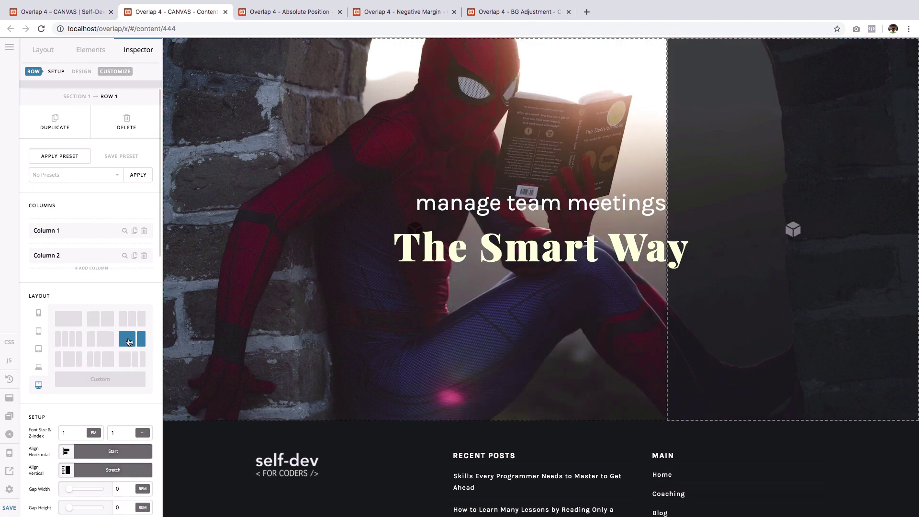
{"action": "left_click", "coordinate": [100, 320]}
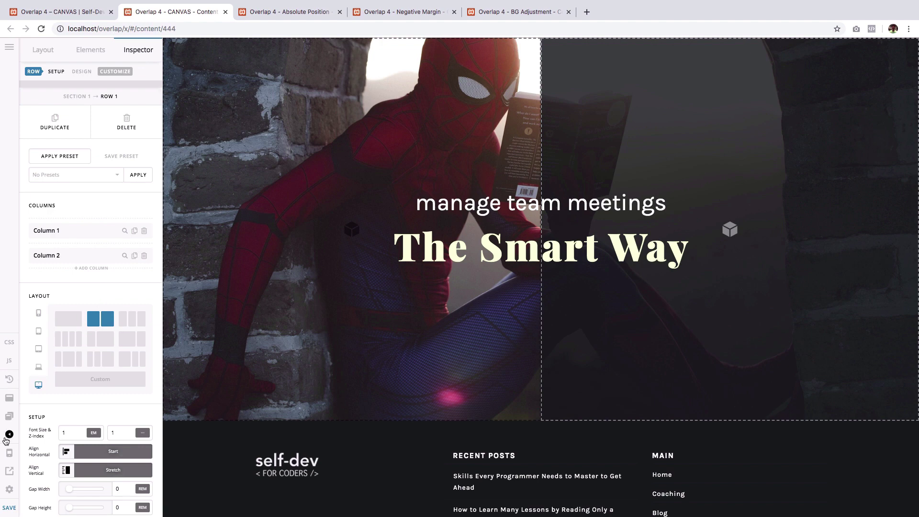
- Preview the page at phone and tablet widths in the responsive toolbar
{"action": "left_click", "coordinate": [9, 452]}
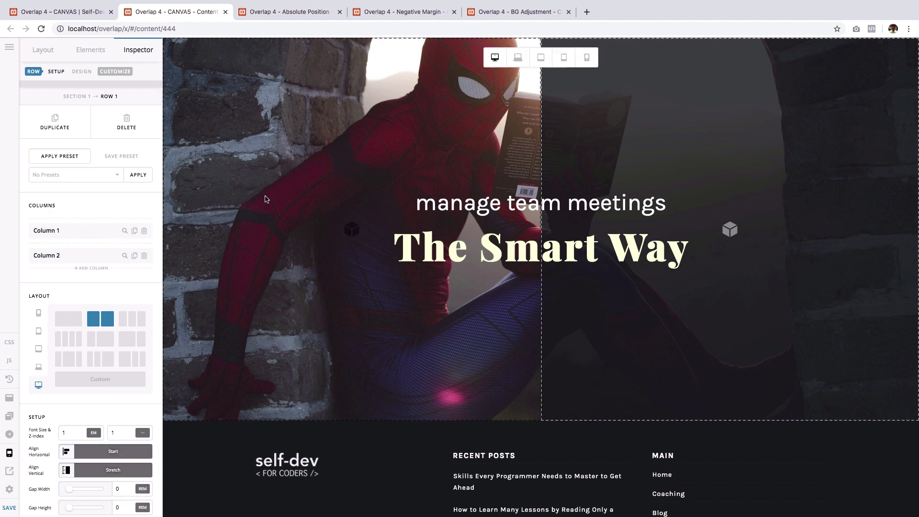
{"action": "left_click", "coordinate": [586, 58]}
{"action": "scroll", "coordinate": [598, 353], "scroll_direction": "down", "scroll_amount": 5}
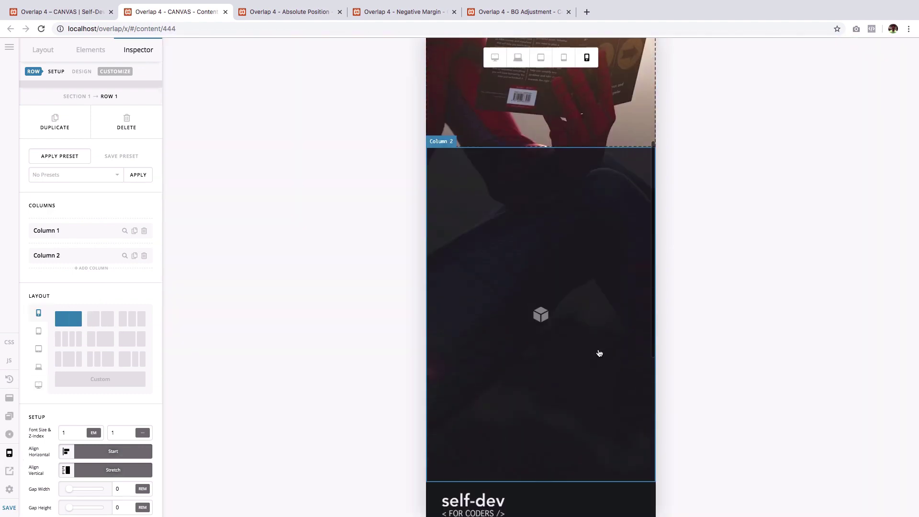
{"action": "scroll", "coordinate": [597, 353], "scroll_direction": "up", "scroll_amount": 4}
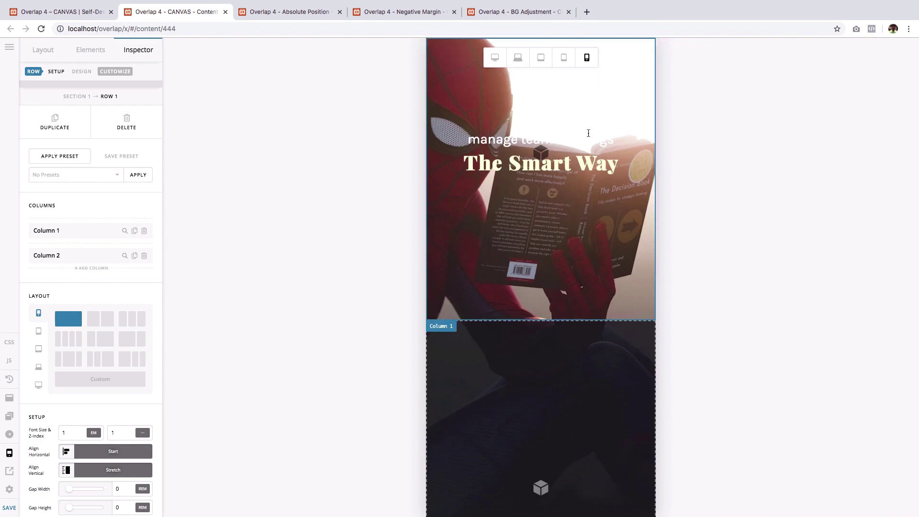
{"action": "left_click", "coordinate": [564, 58]}
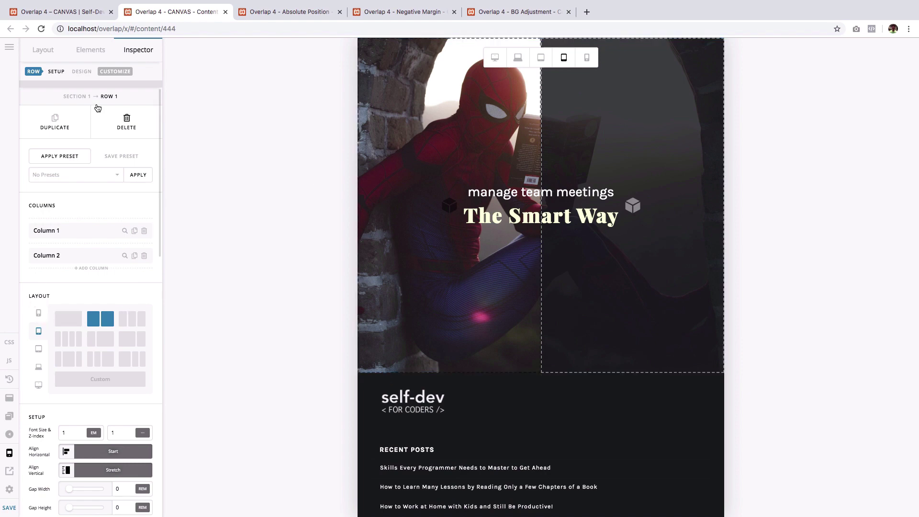
- Set Row 1's phone layout to the two-column preset and recheck phone width
{"action": "left_click", "coordinate": [38, 314]}
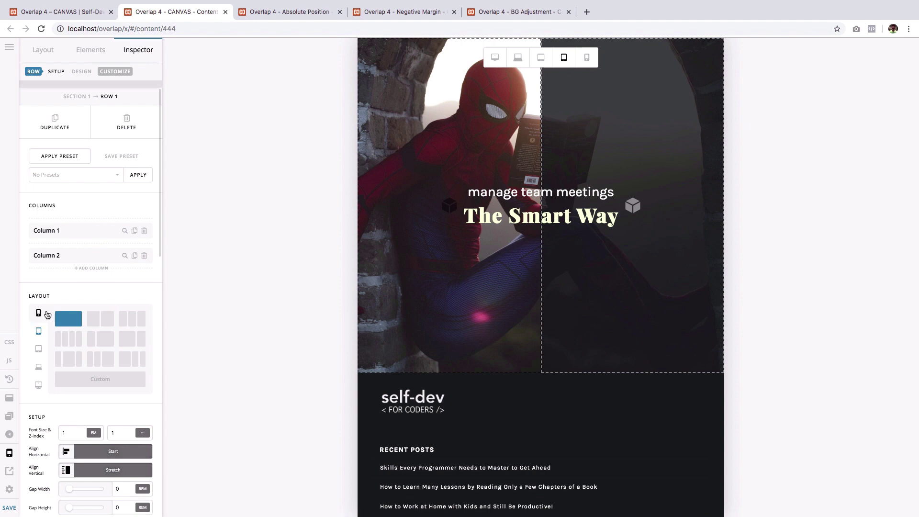
{"action": "left_click", "coordinate": [101, 319]}
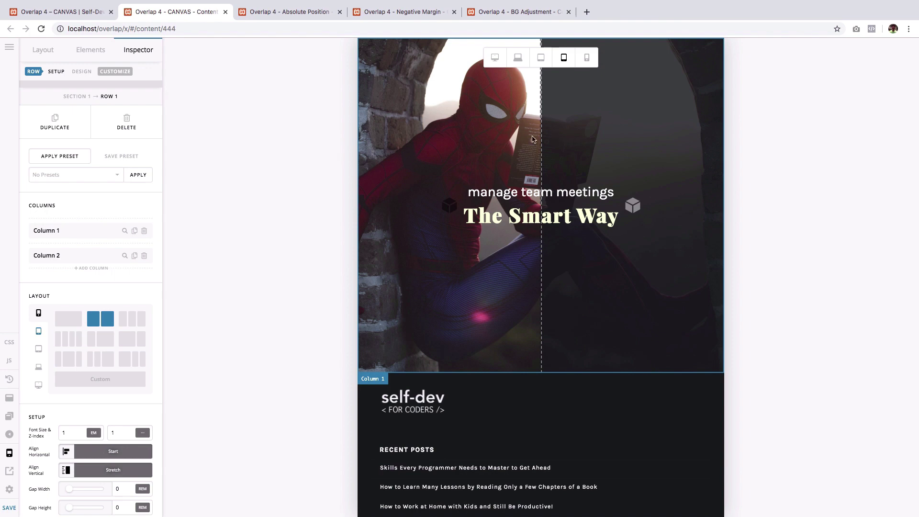
{"action": "left_click", "coordinate": [587, 58]}
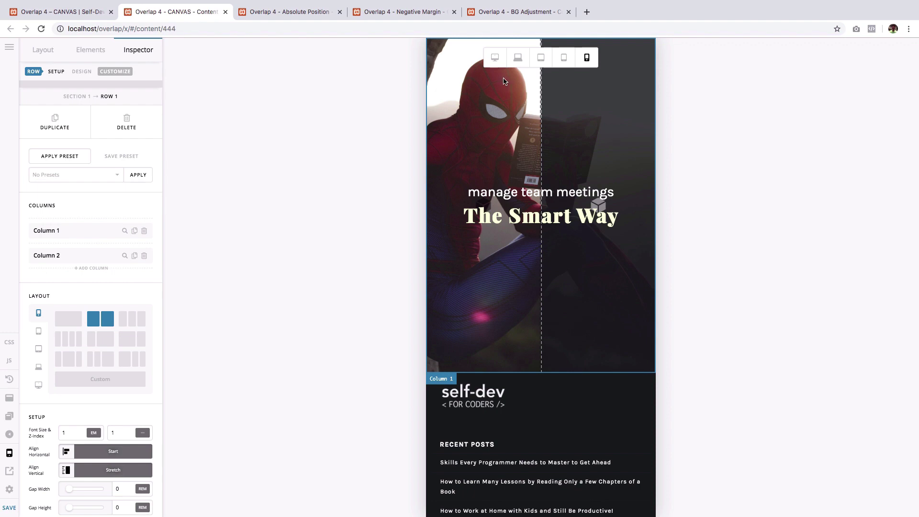
- Return to desktop preview and delete Section 1 from the Layout outline
{"action": "left_click", "coordinate": [494, 58]}
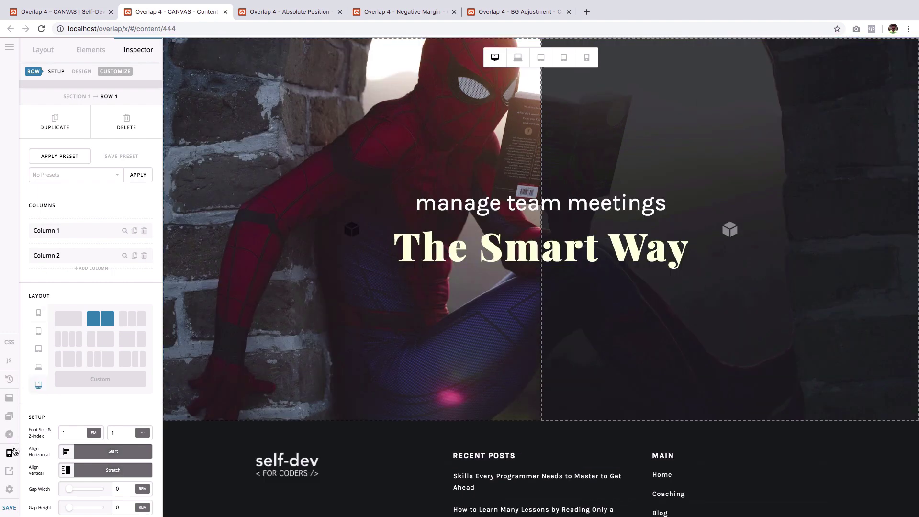
{"action": "left_click", "coordinate": [45, 51]}
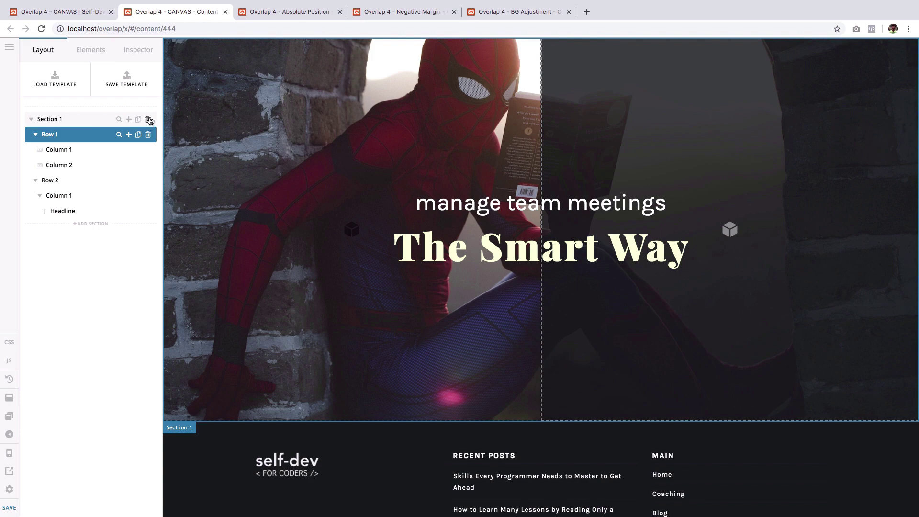
{"action": "left_click", "coordinate": [421, 296]}
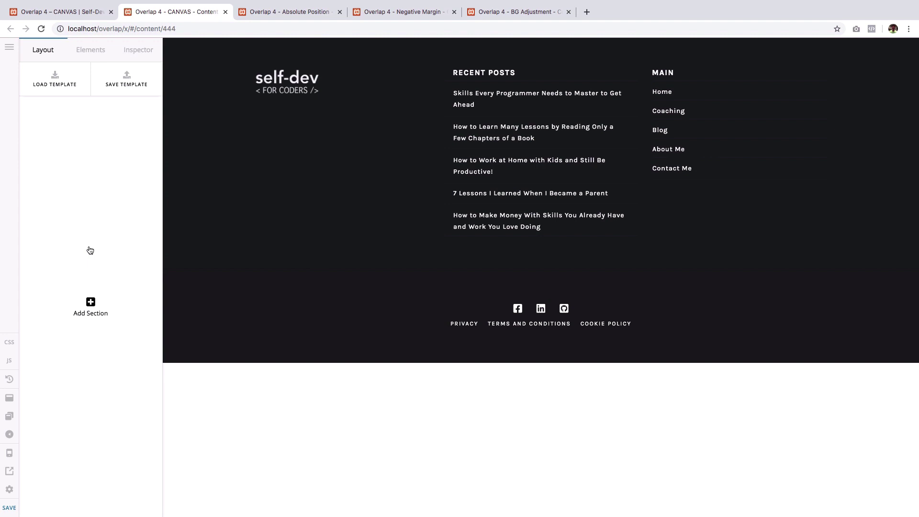
- Add a new section containing a single full-width column row
{"action": "left_click", "coordinate": [92, 305]}
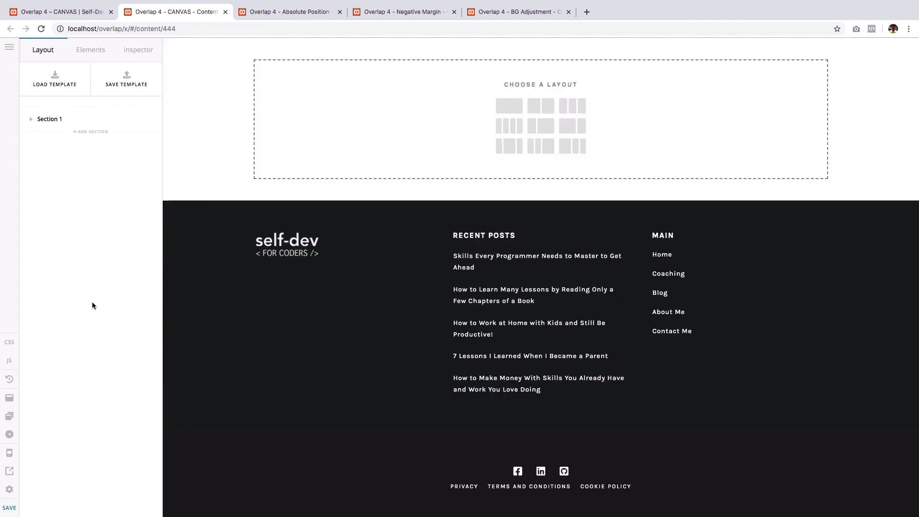
{"action": "left_click", "coordinate": [509, 111]}
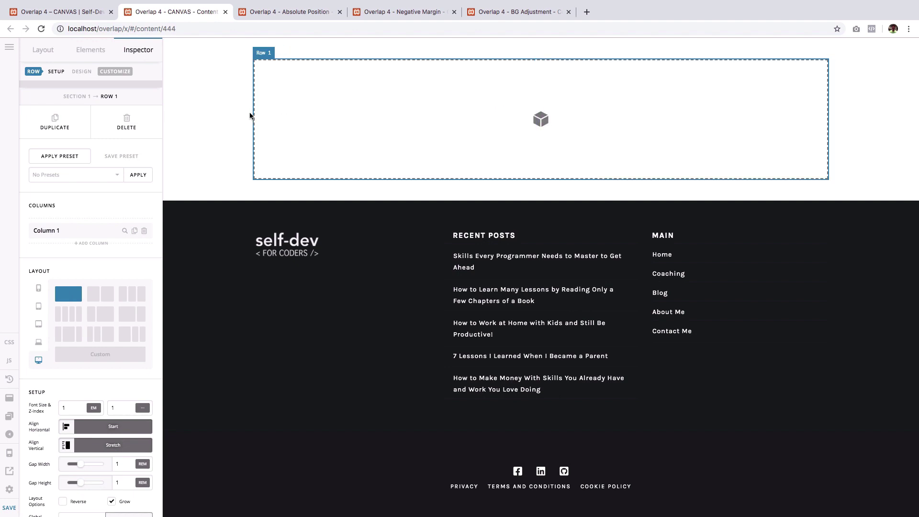
{"action": "left_click", "coordinate": [200, 111]}
{"action": "scroll", "coordinate": [119, 335], "scroll_direction": "down", "scroll_amount": 1}
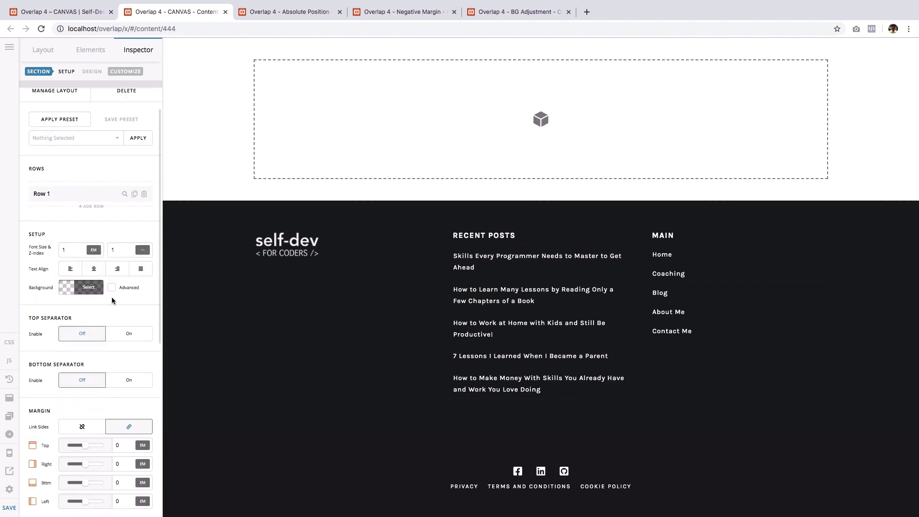
- Set the section's lower background layer to the Spider-Man photo and remove its spacing
{"action": "left_click", "coordinate": [112, 287]}
{"action": "left_click", "coordinate": [116, 333]}
{"action": "left_click", "coordinate": [117, 365]}
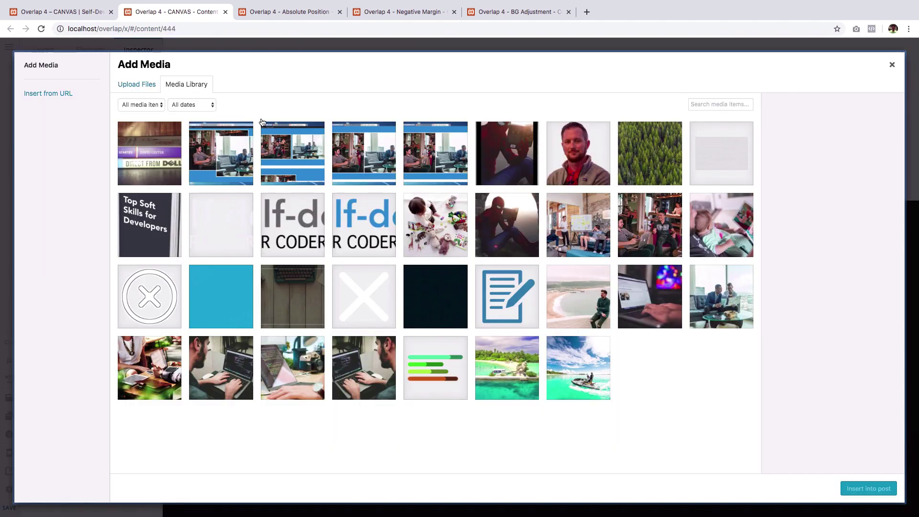
{"action": "left_click", "coordinate": [501, 221]}
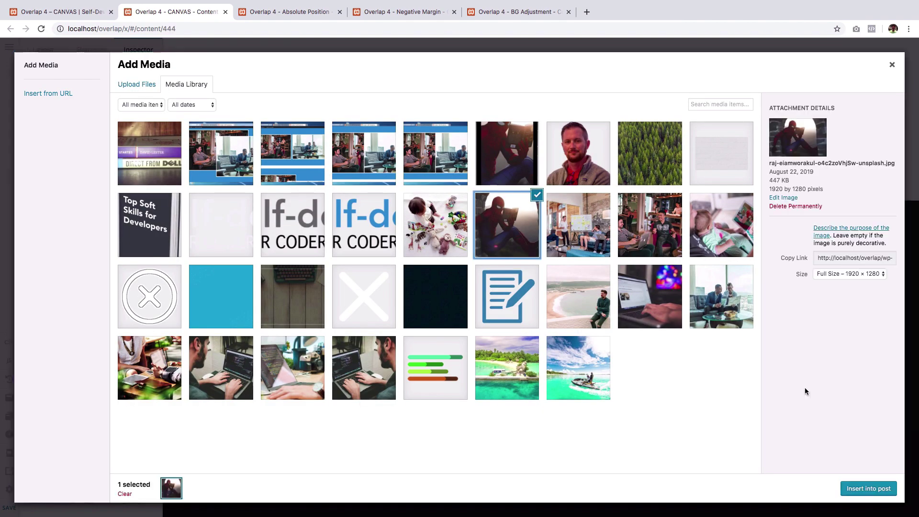
{"action": "left_click", "coordinate": [848, 484]}
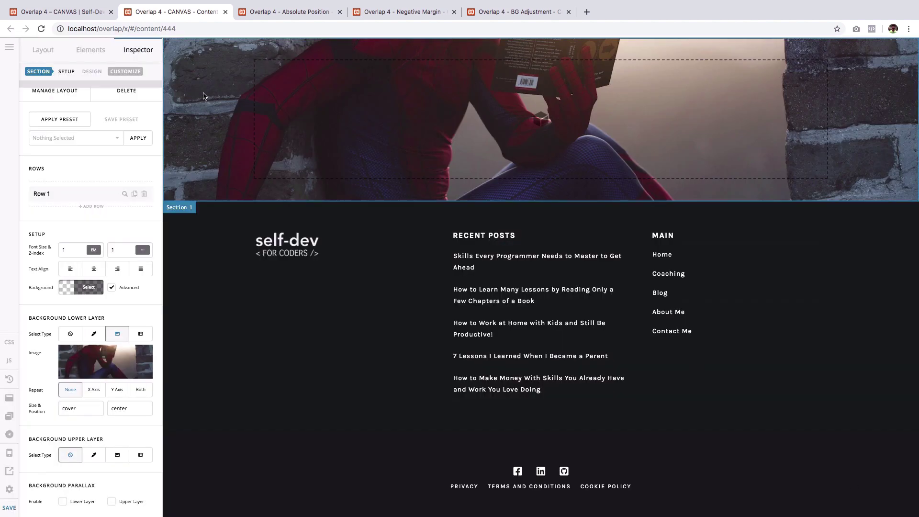
{"action": "right_click", "coordinate": [194, 92]}
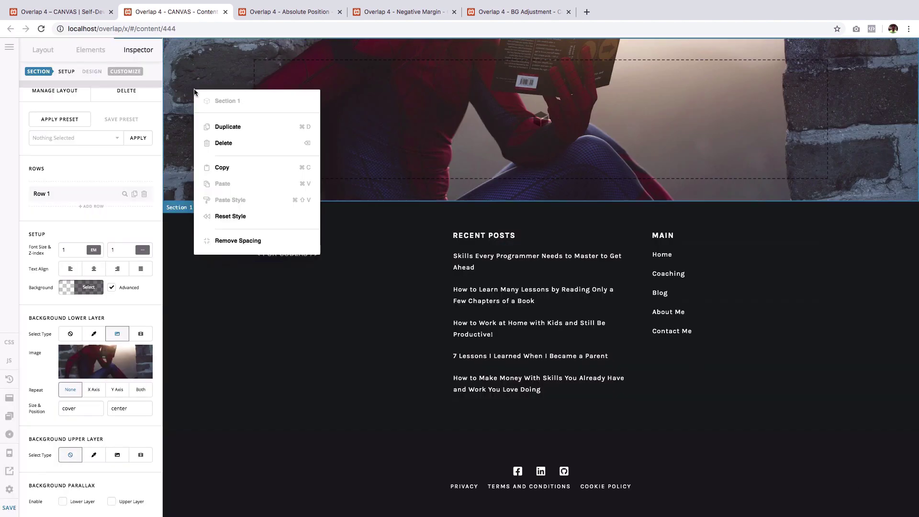
{"action": "left_click", "coordinate": [231, 241]}
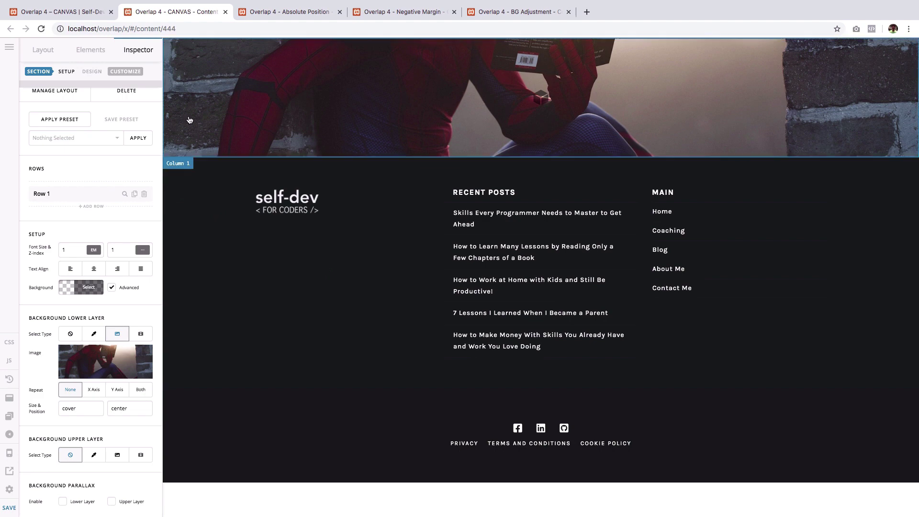
- Drop the saved My Headline preset into the new hero column
{"action": "left_click", "coordinate": [91, 50]}
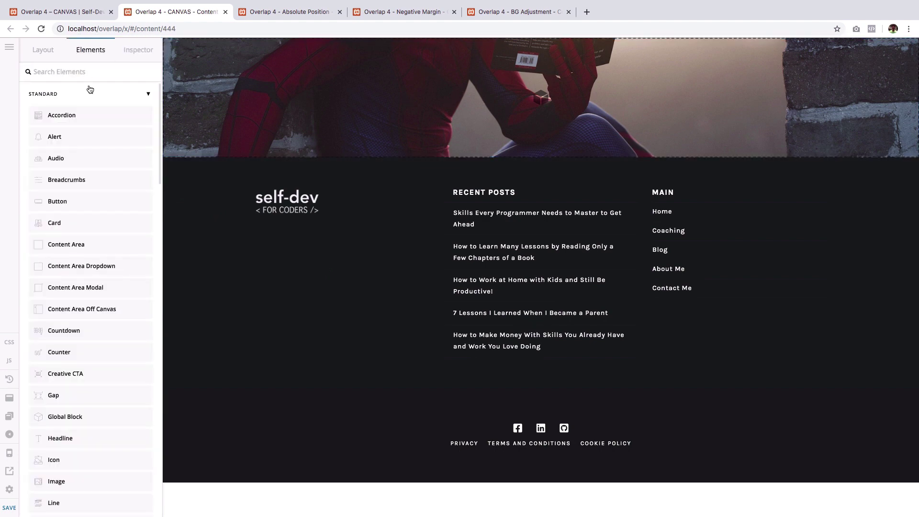
{"action": "type", "text": "my"}
{"action": "left_click_drag", "start_coordinate": [69, 136], "coordinate": [458, 91]}
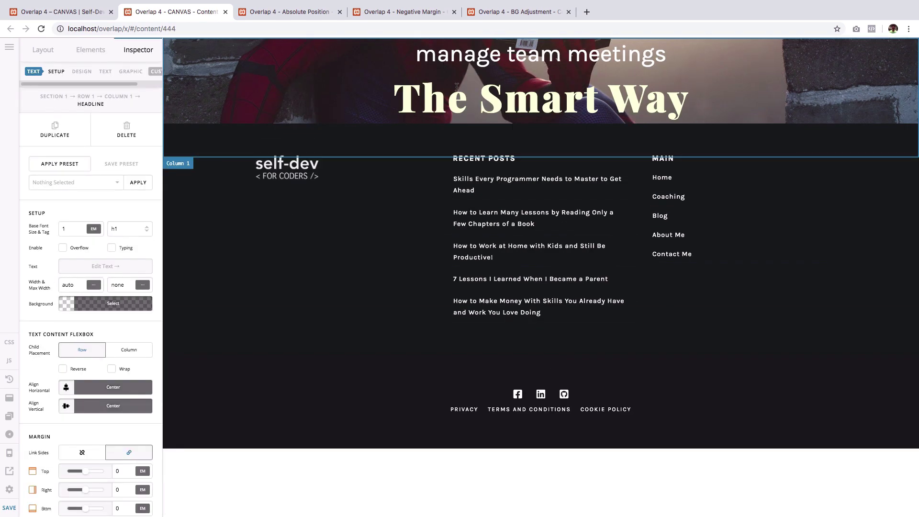
- Turn on the column's Flexbox Layout and set its Min Height to 50 em
{"action": "left_click", "coordinate": [123, 97]}
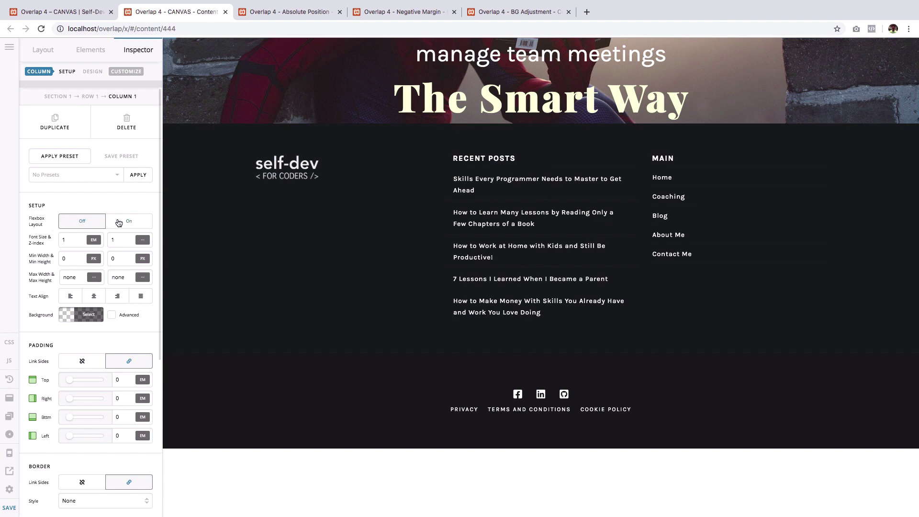
{"action": "left_click", "coordinate": [119, 222]}
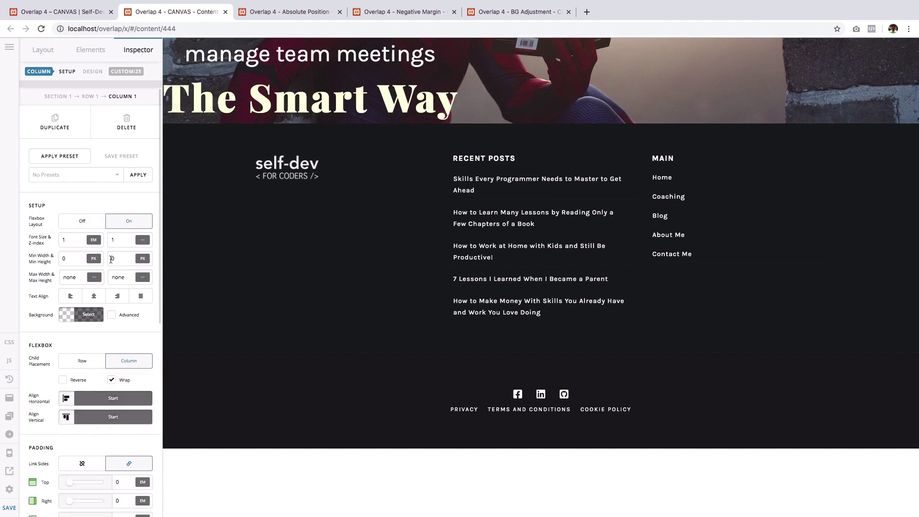
{"action": "left_click", "coordinate": [111, 259]}
{"action": "type", "text": "5"}
{"action": "mouse_move", "coordinate": [143, 258]}
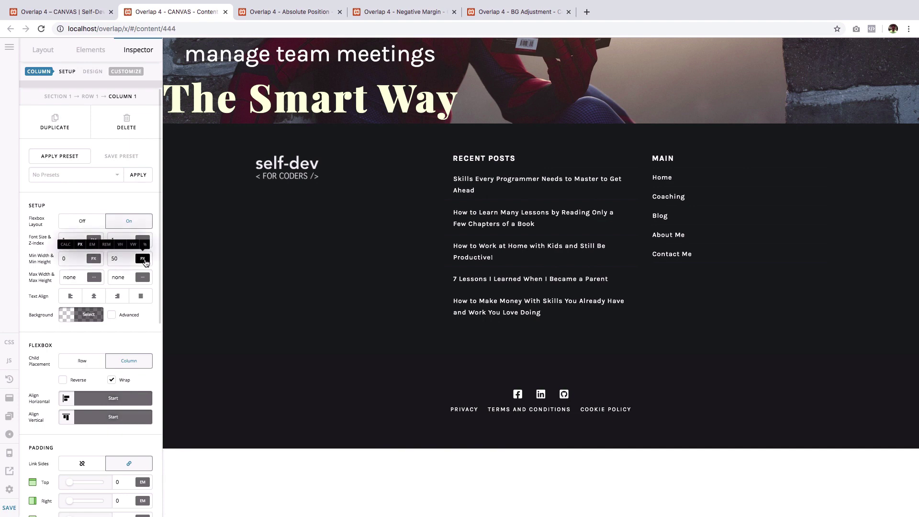
{"action": "left_click", "coordinate": [93, 245]}
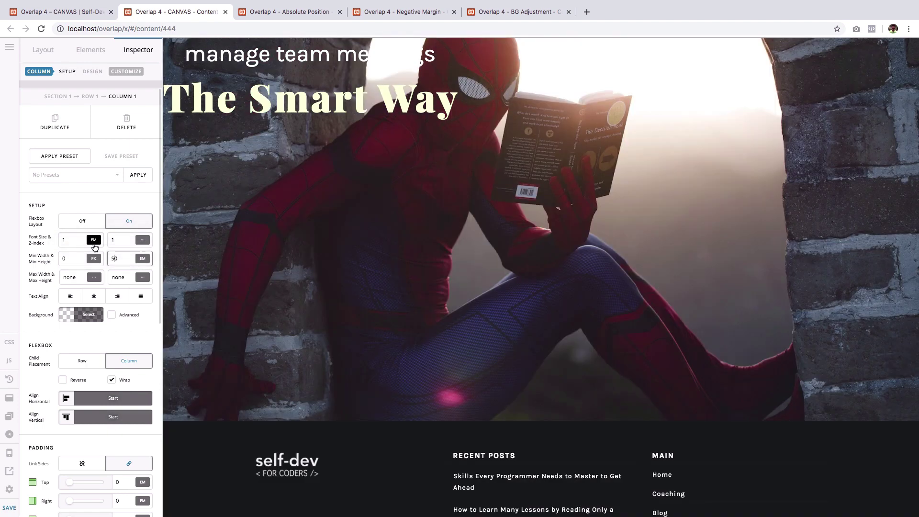
- Set the column's Align Horizontal and Align Vertical to Center
{"action": "scroll", "coordinate": [95, 258], "scroll_direction": "down", "scroll_amount": 5}
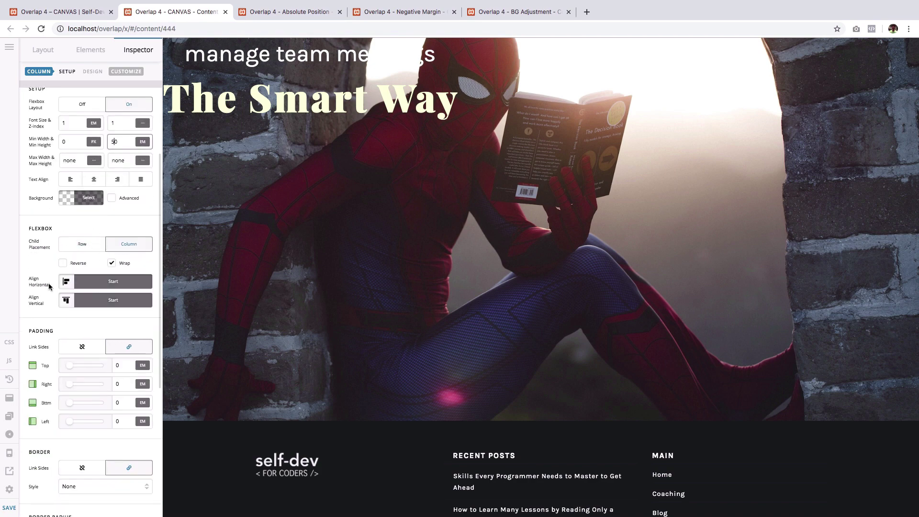
{"action": "left_click", "coordinate": [100, 284]}
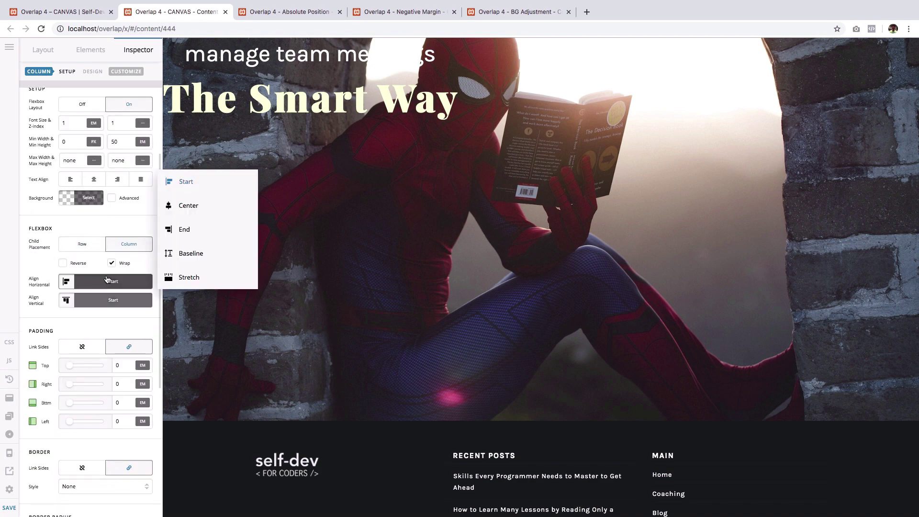
{"action": "left_click", "coordinate": [184, 206]}
{"action": "left_click", "coordinate": [101, 302]}
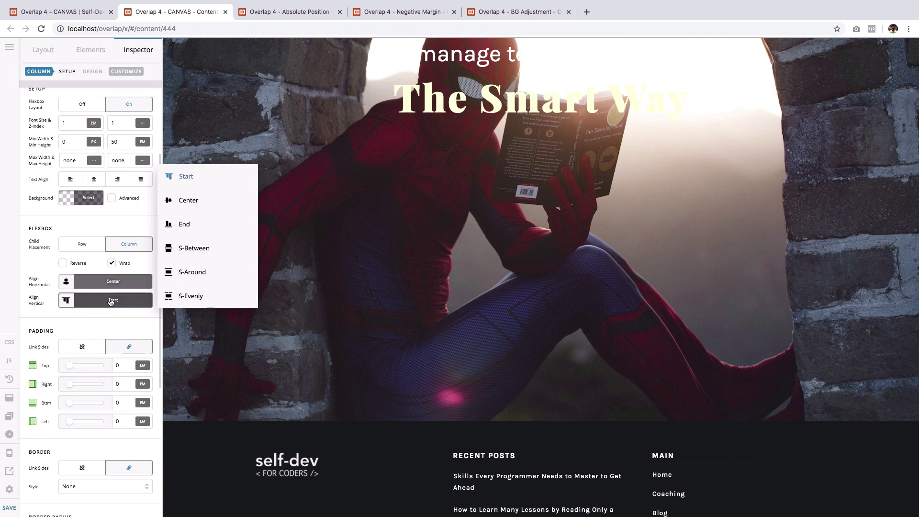
{"action": "left_click", "coordinate": [184, 205]}
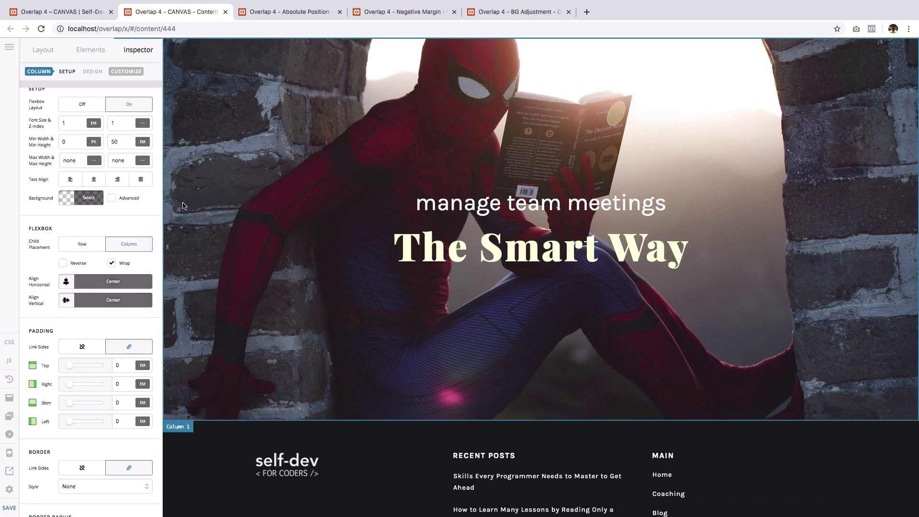
{"action": "scroll", "coordinate": [48, 192], "scroll_direction": "up", "scroll_amount": 5}
- Set Section 1's upper background layer to blue rgba(34, 140, 219, 0.89)
{"action": "left_click", "coordinate": [56, 98]}
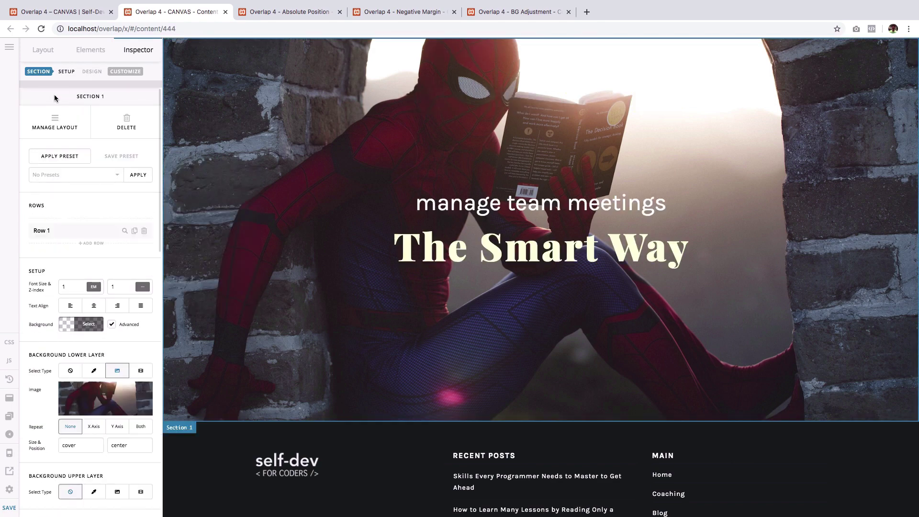
{"action": "scroll", "coordinate": [73, 298], "scroll_direction": "down", "scroll_amount": 4}
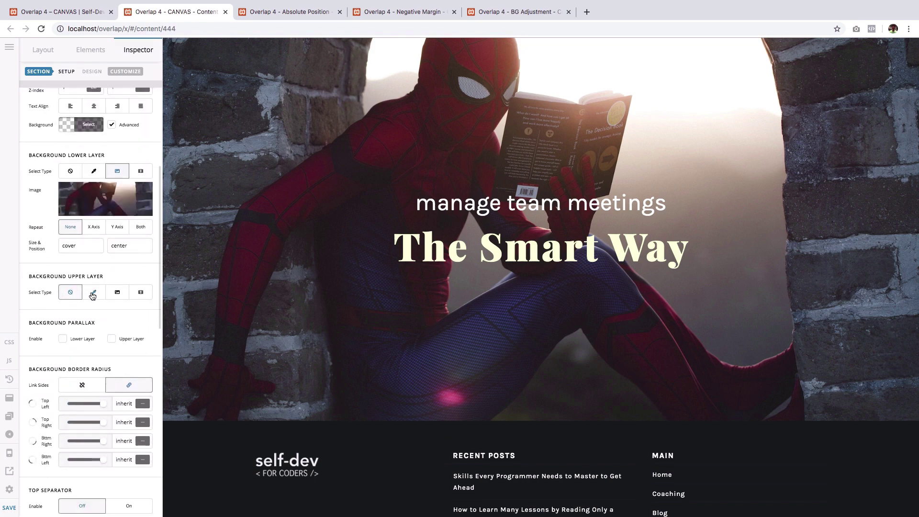
{"action": "left_click", "coordinate": [93, 292]}
{"action": "left_click", "coordinate": [101, 312]}
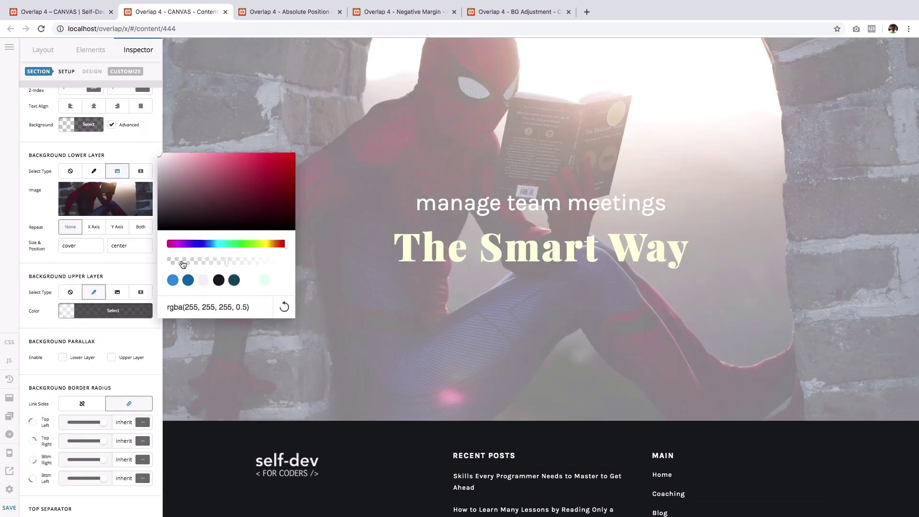
{"action": "left_click", "coordinate": [172, 279]}
{"action": "left_click", "coordinate": [273, 263]}
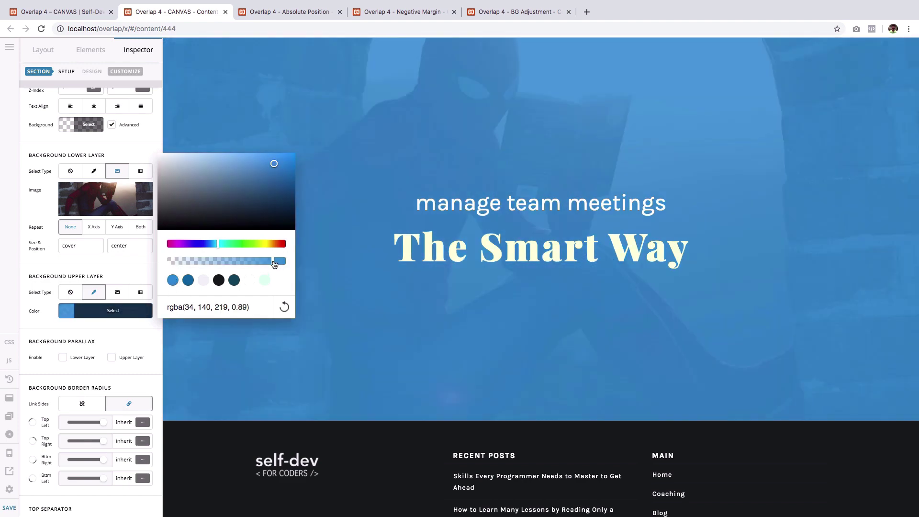
{"action": "left_click", "coordinate": [121, 264]}
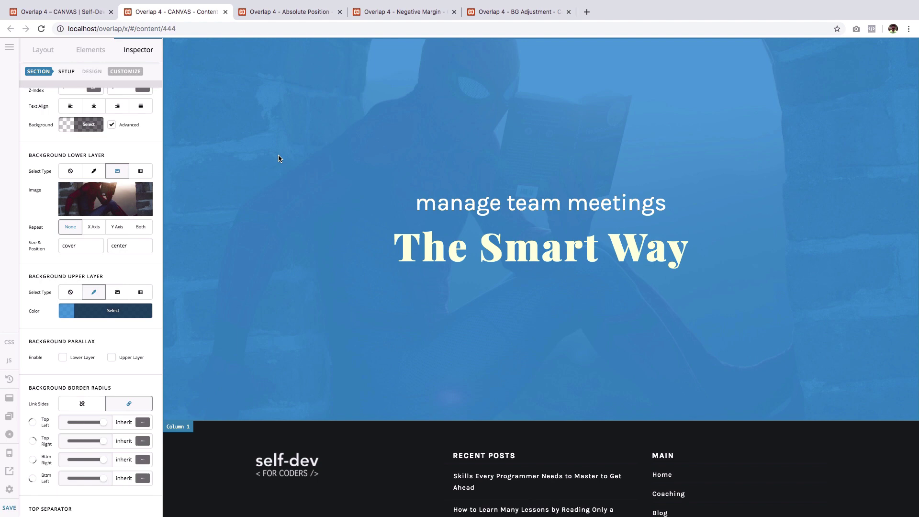
{"action": "left_click", "coordinate": [286, 12]}
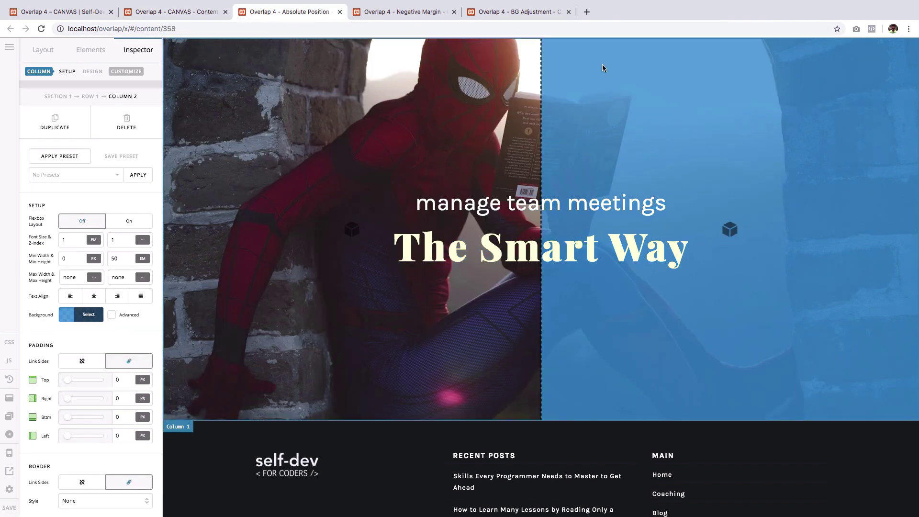
{"action": "left_click", "coordinate": [200, 13]}
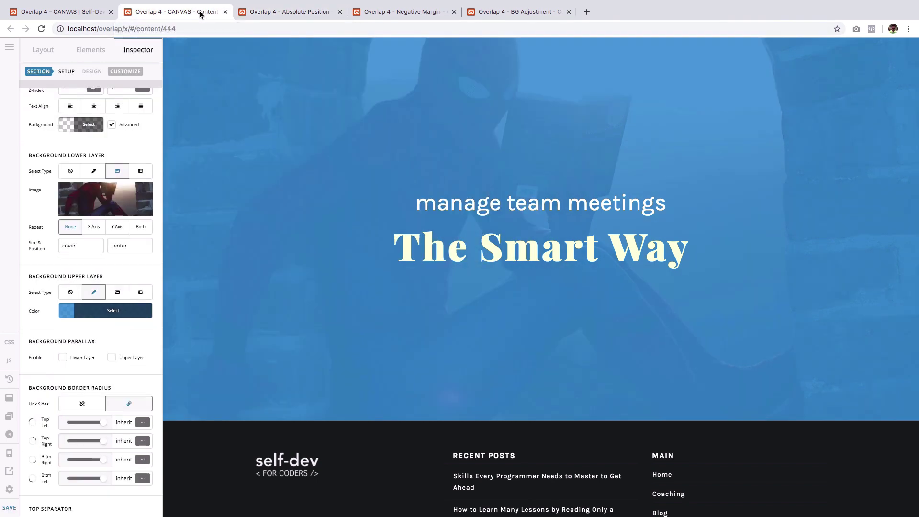
- Open the section's Element CSS editor and start a rule with $el
{"action": "scroll", "coordinate": [57, 178], "scroll_direction": "up", "scroll_amount": 5}
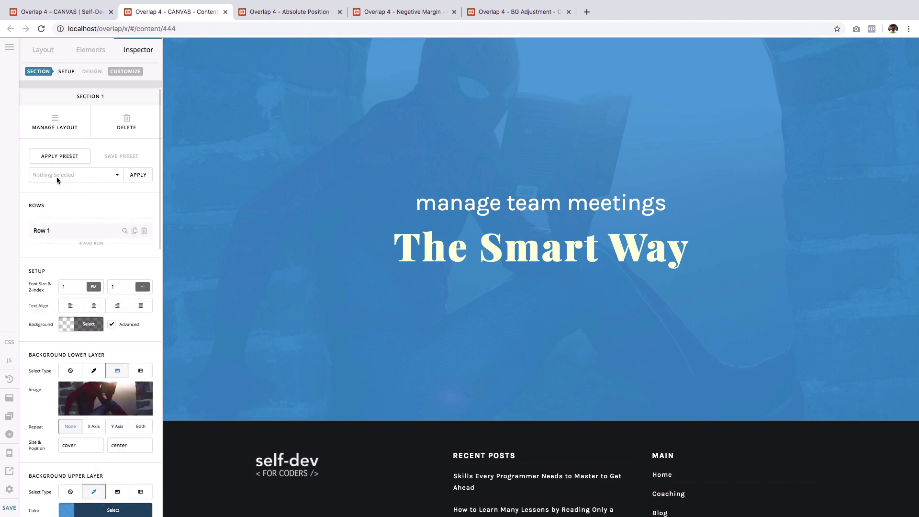
{"action": "left_click", "coordinate": [123, 72]}
{"action": "left_click", "coordinate": [99, 276]}
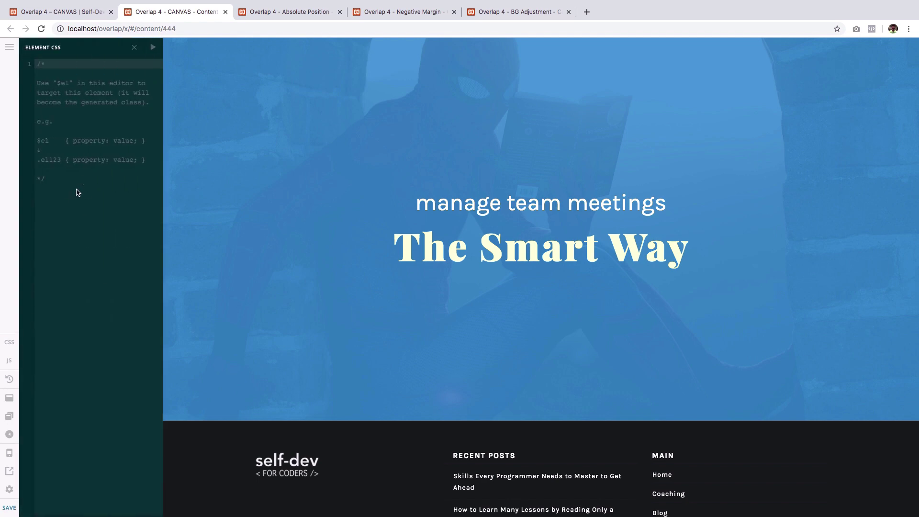
{"action": "type", "text": "$el"}
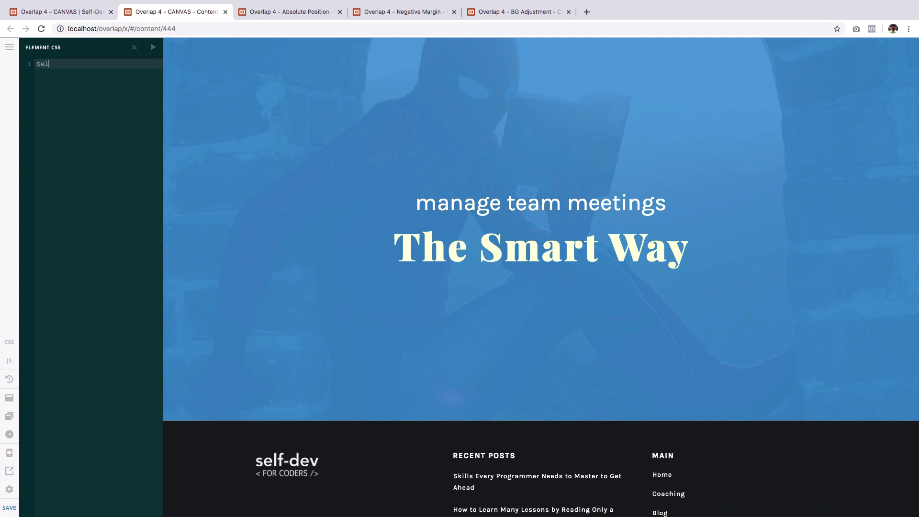
- Paste the .x-bg-layer-upper-color class copied from DevTools and set its width to 50%
{"action": "left_click", "coordinate": [48, 12]}
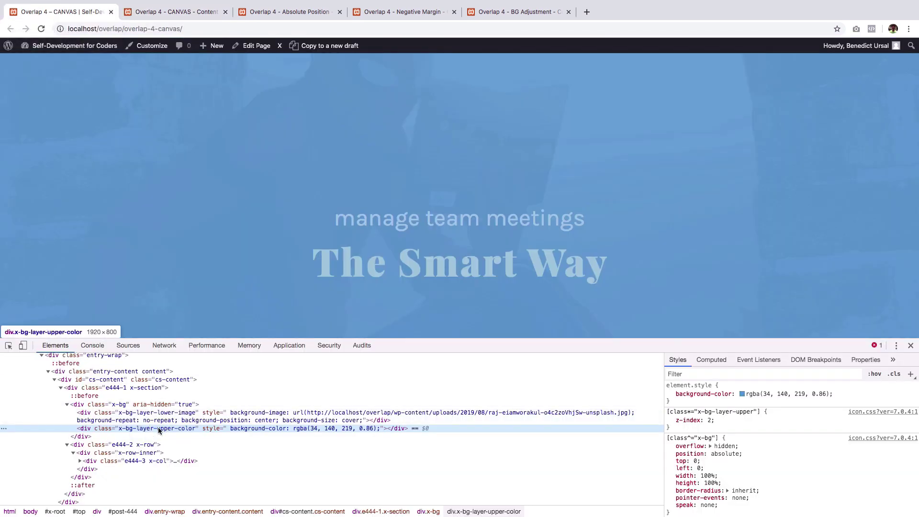
{"action": "double_click", "coordinate": [158, 428]}
{"action": "key", "text": "ctrl+c"}
{"action": "left_click", "coordinate": [173, 13]}
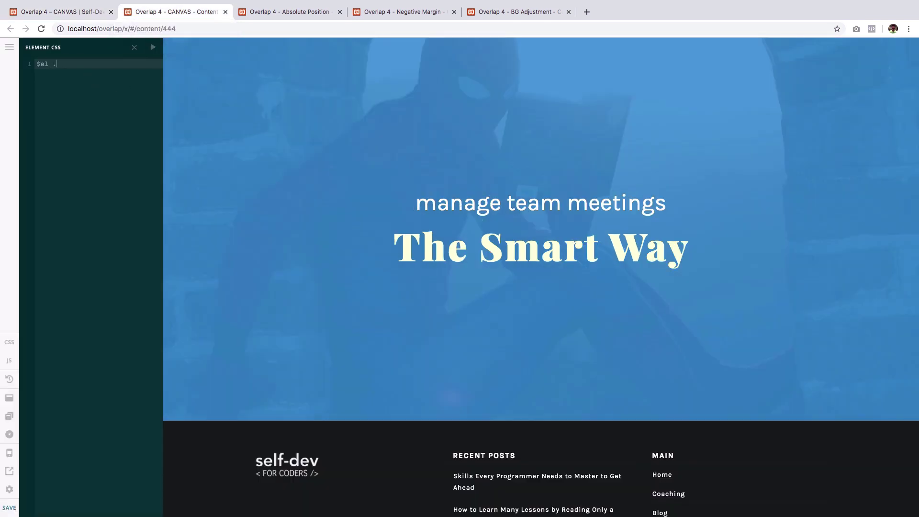
{"action": "key", "text": "ctrl+v"}
{"action": "type", "text": "{"}
{"action": "key", "text": "Return"}
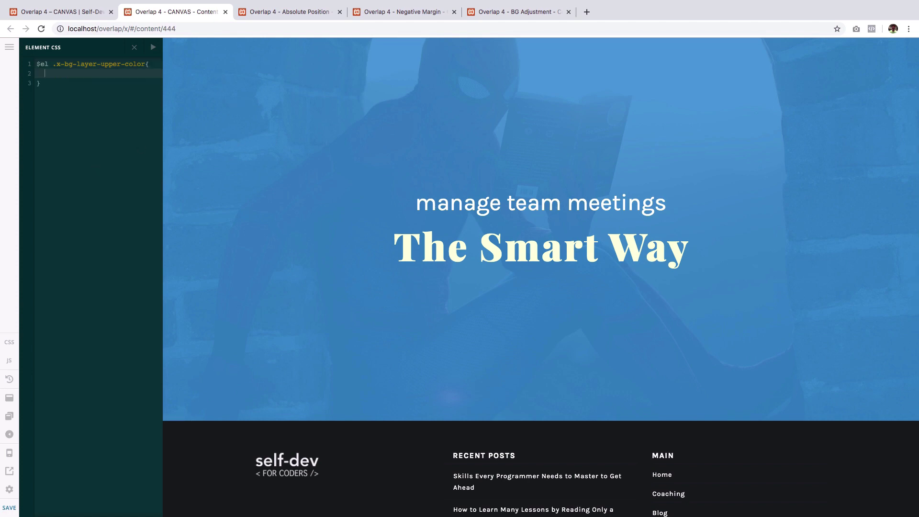
{"action": "type", "text": "width;"}
{"action": "type", "text": "50%"}
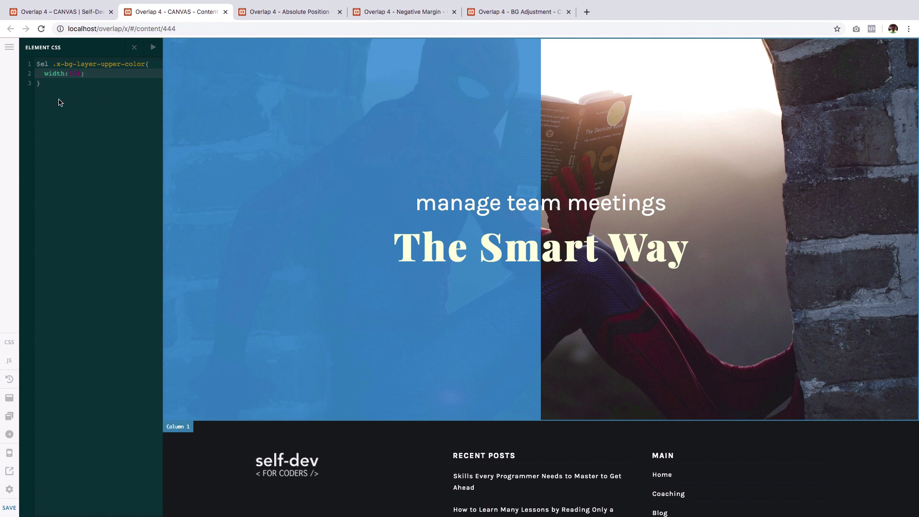
- Add left:auto; and right:0; to the .x-bg-layer-upper-color rule
{"action": "key", "text": "Return"}
{"action": "type", "text": "lef"}
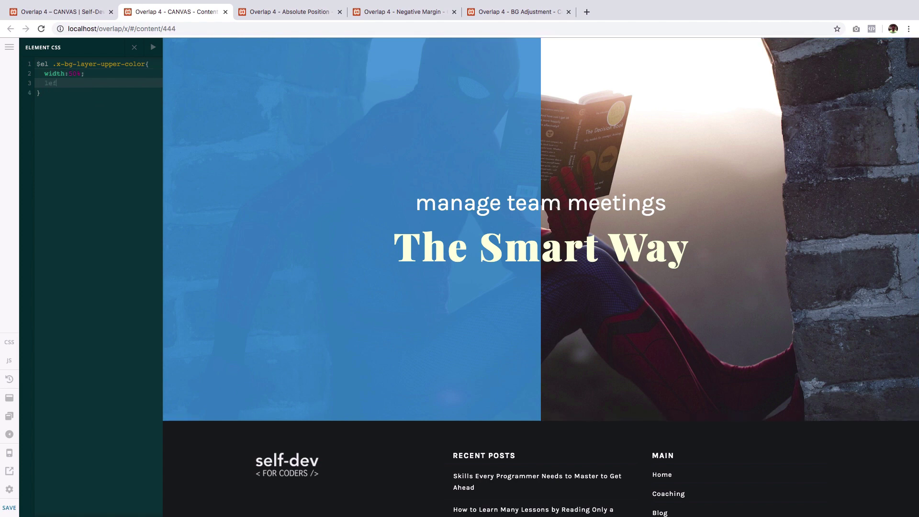
{"action": "type", "text": "t:auto;"}
{"action": "key", "text": "Return"}
{"action": "type", "text": "r"}
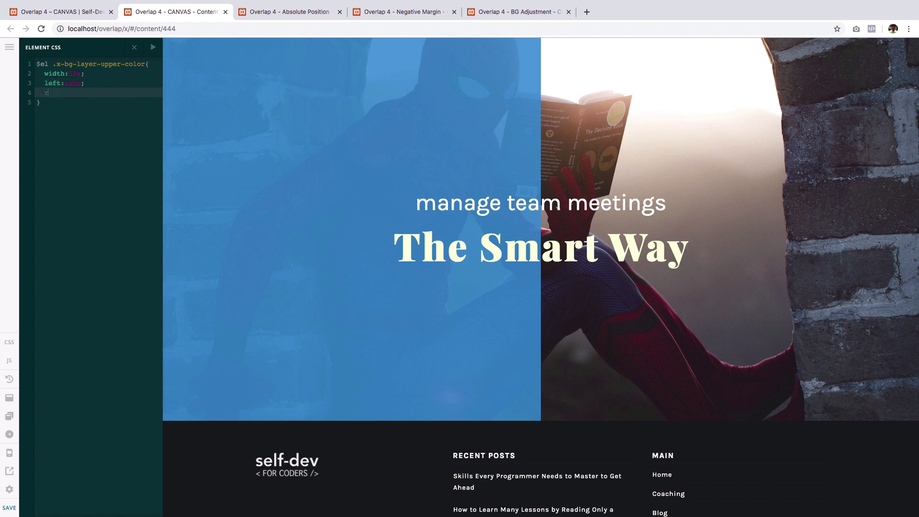
{"action": "type", "text": "ight:0;"}
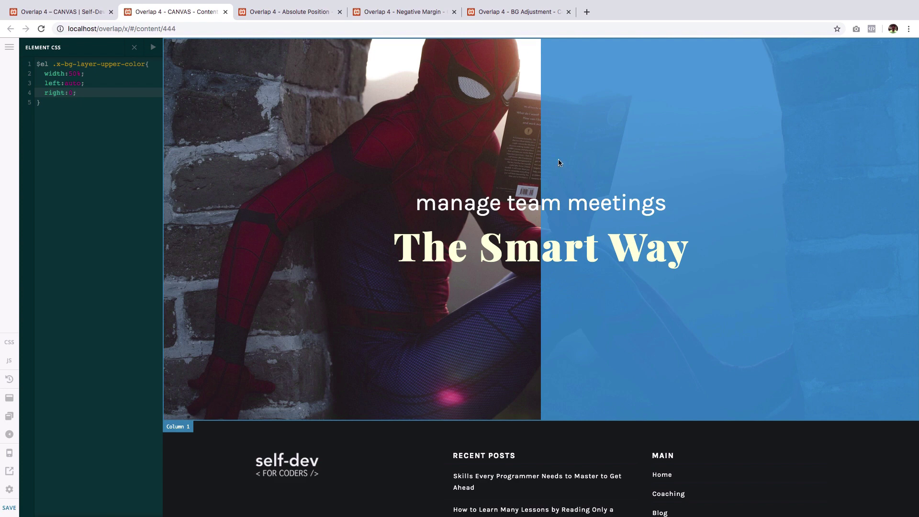
- Switch the preview to XS (480px & smaller) to check the right-half blue overlay on mobile
{"action": "left_click", "coordinate": [10, 452]}
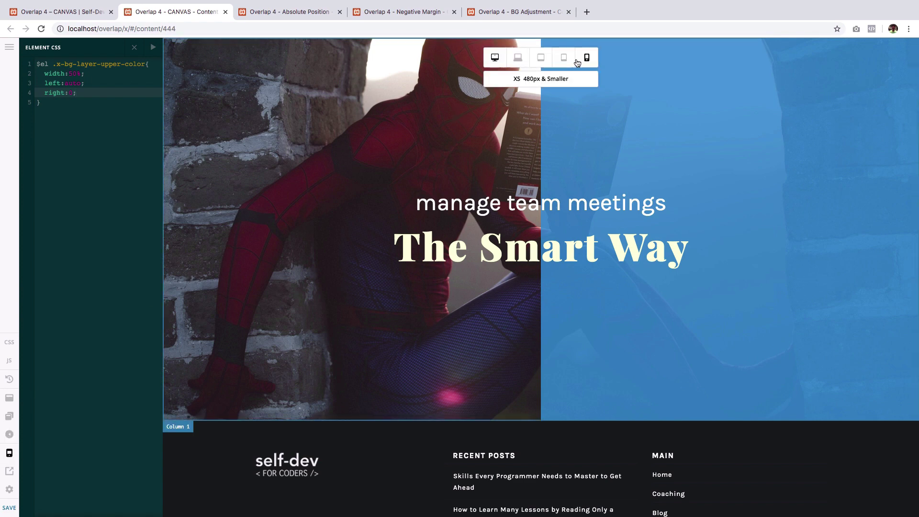
{"action": "left_click", "coordinate": [586, 58]}
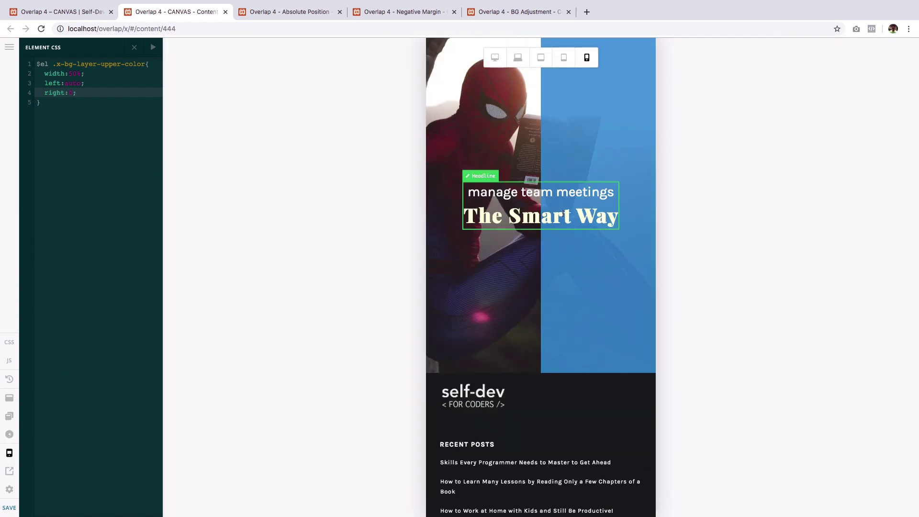